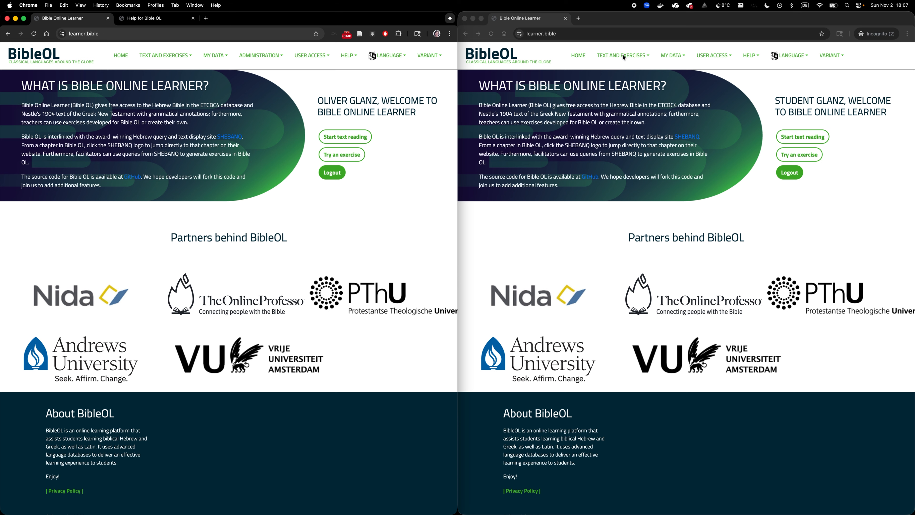
Step: Check the active and future exams listed for the student account and return to its home page
left_click(623, 67)
left_click(617, 58)
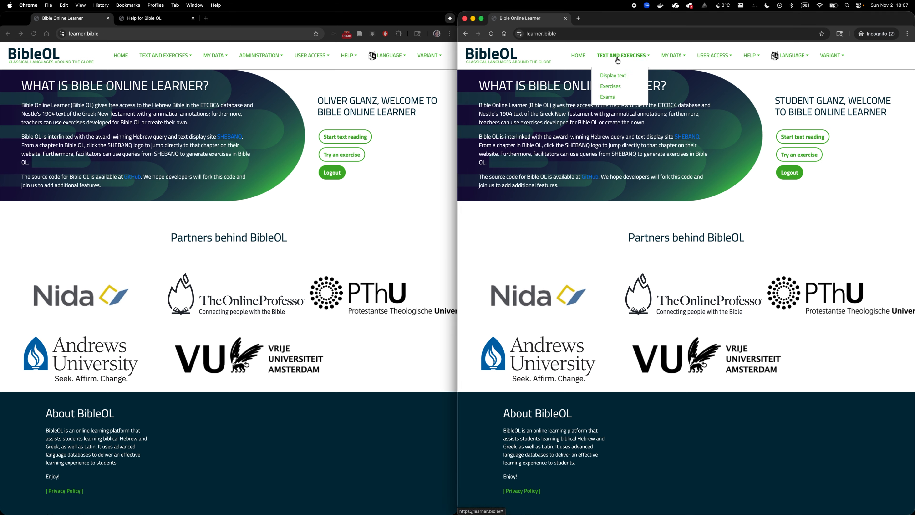
left_click(608, 97)
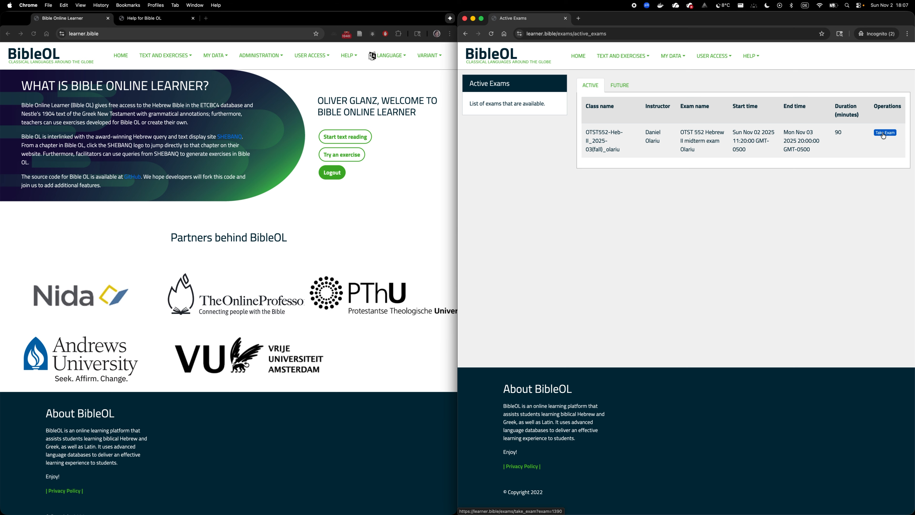
left_click(369, 230)
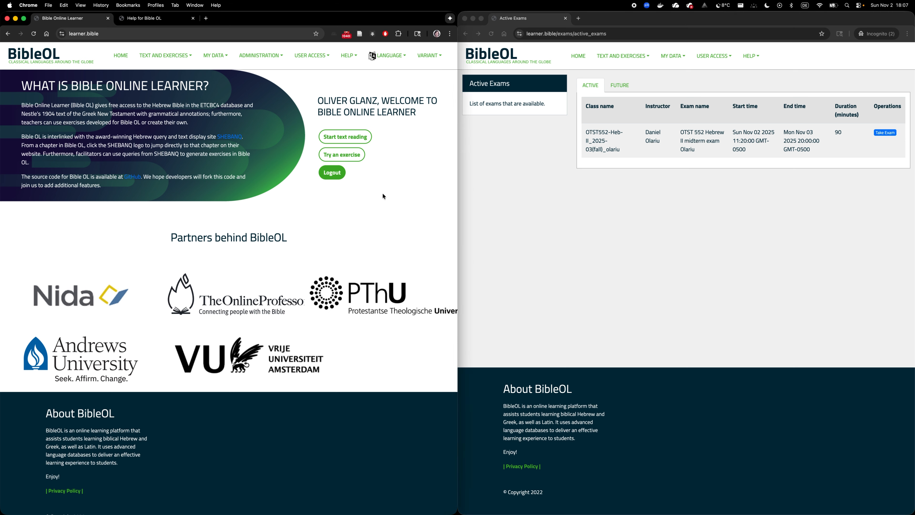
left_click(626, 90)
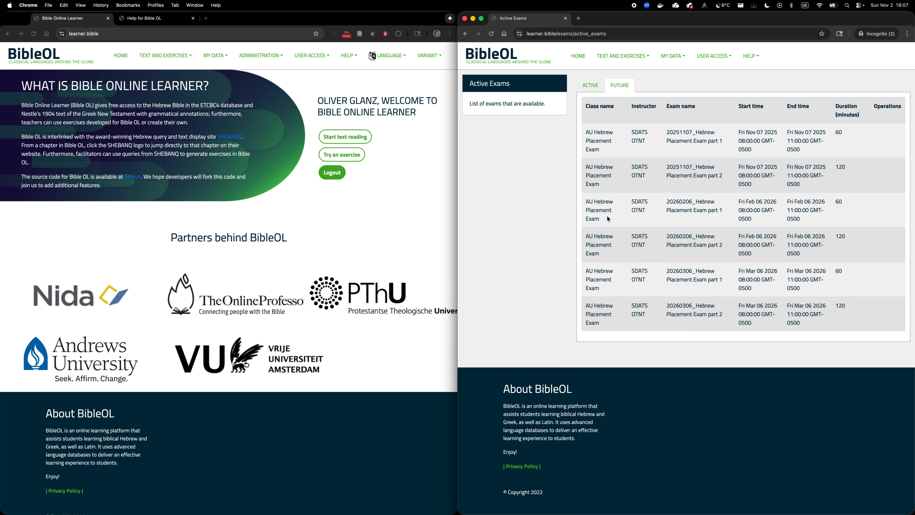
left_click(578, 55)
Step: In the instructor account's window, open exam management and go to page 2 of the exam list
left_click(386, 207)
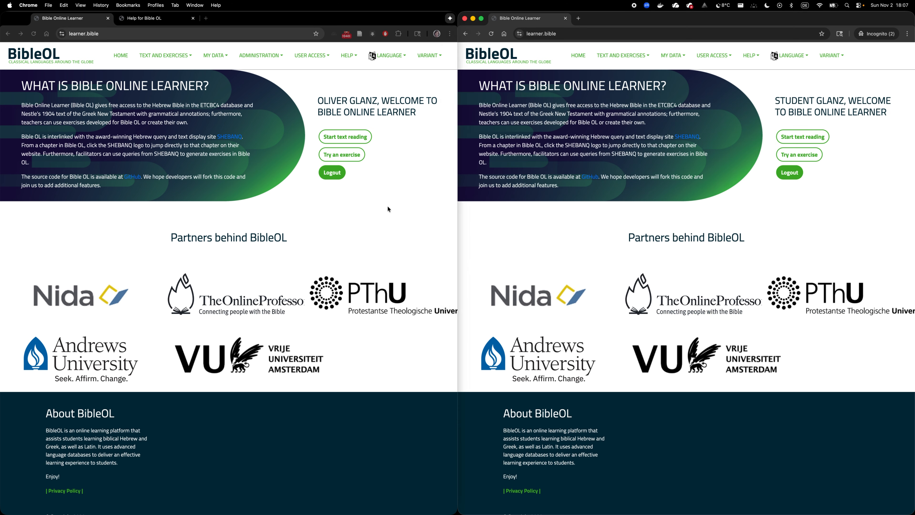
left_click(270, 56)
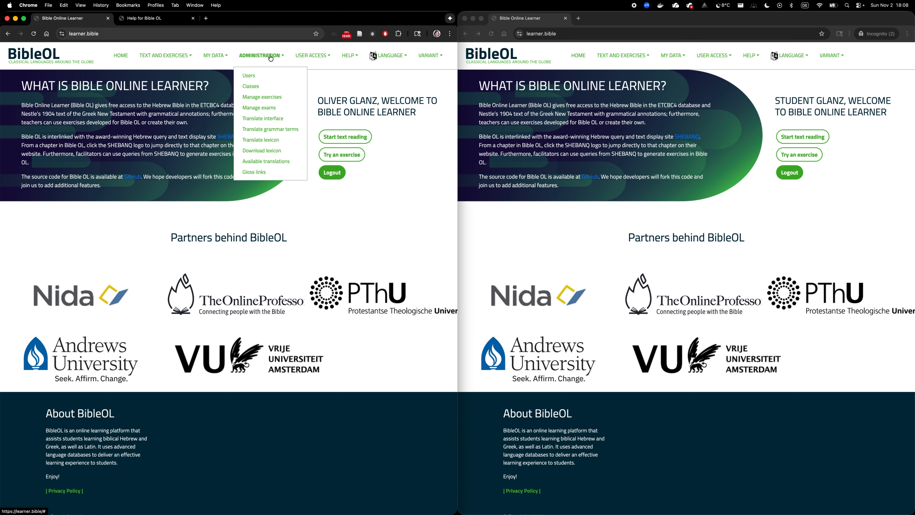
left_click(252, 108)
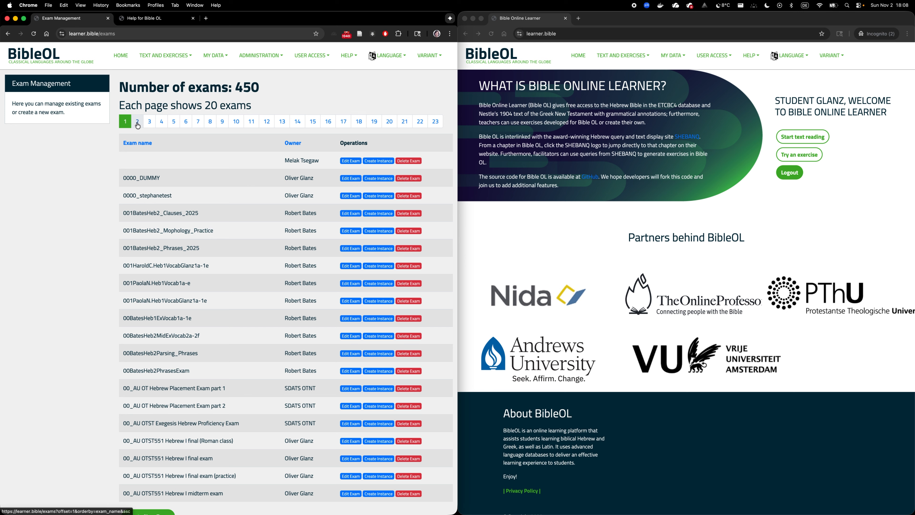
left_click(137, 123)
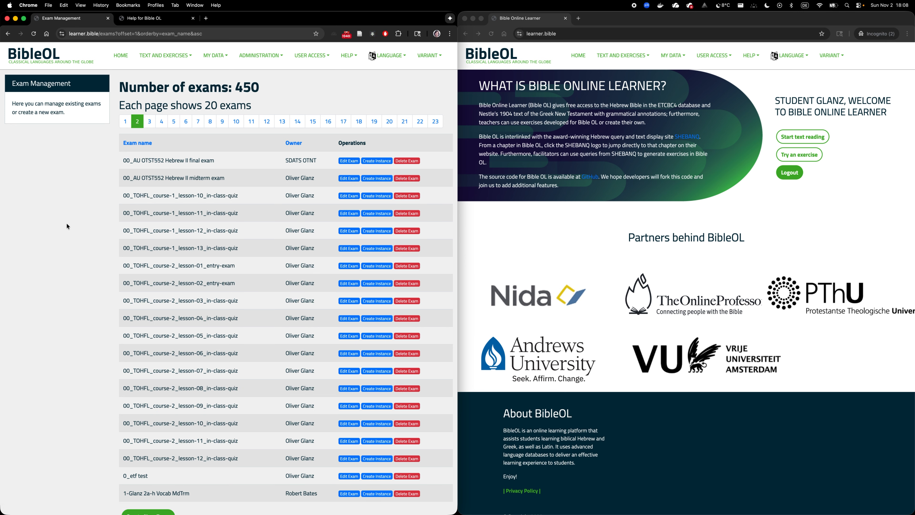
Step: Examine the list entries for the 00_AU OTST552 Hebrew II final exam and midterm exam
left_click_drag(231, 174, 122, 179)
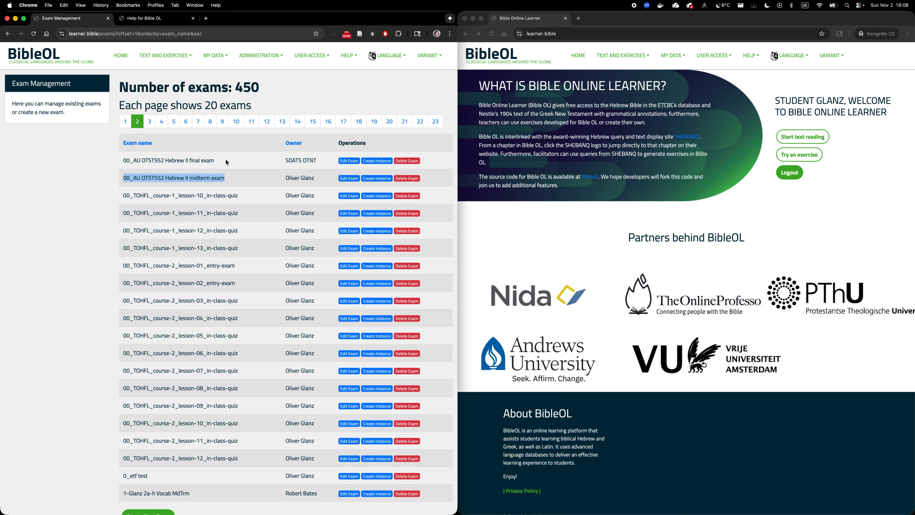
left_click_drag(222, 158, 119, 158)
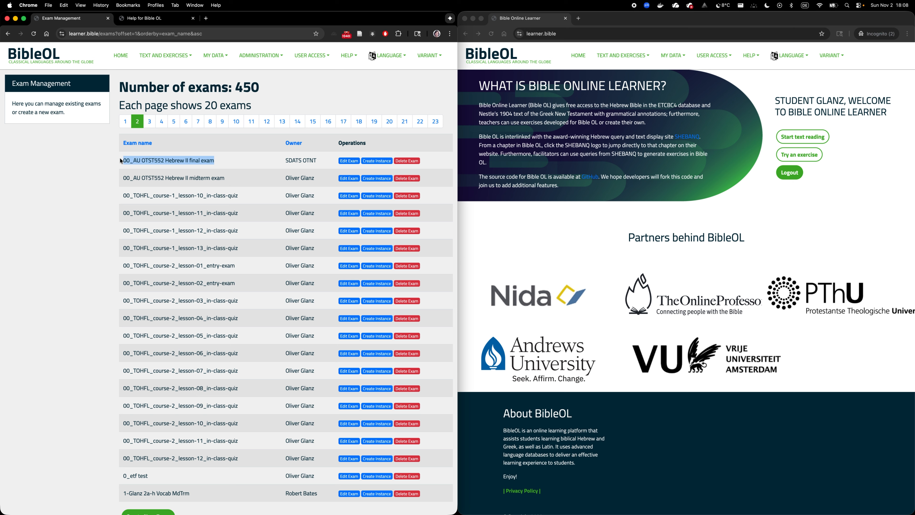
left_click(219, 160)
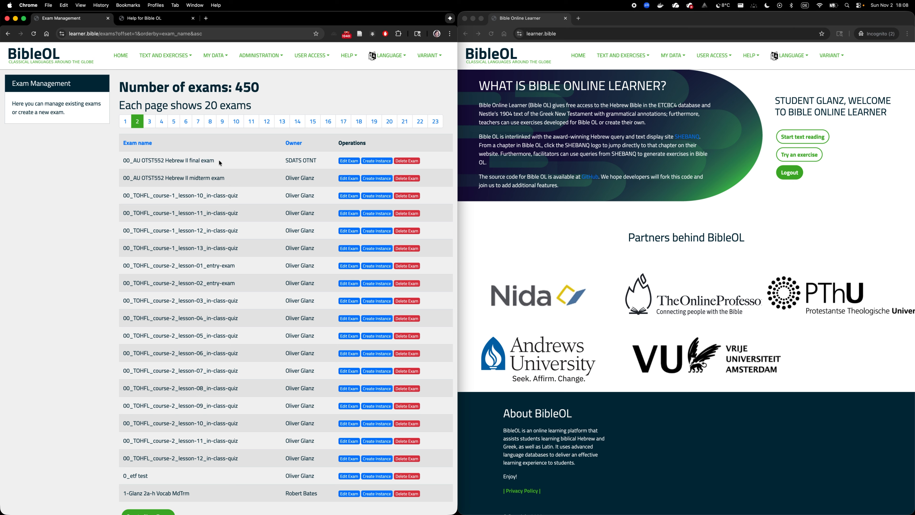
left_click_drag(219, 160, 123, 166)
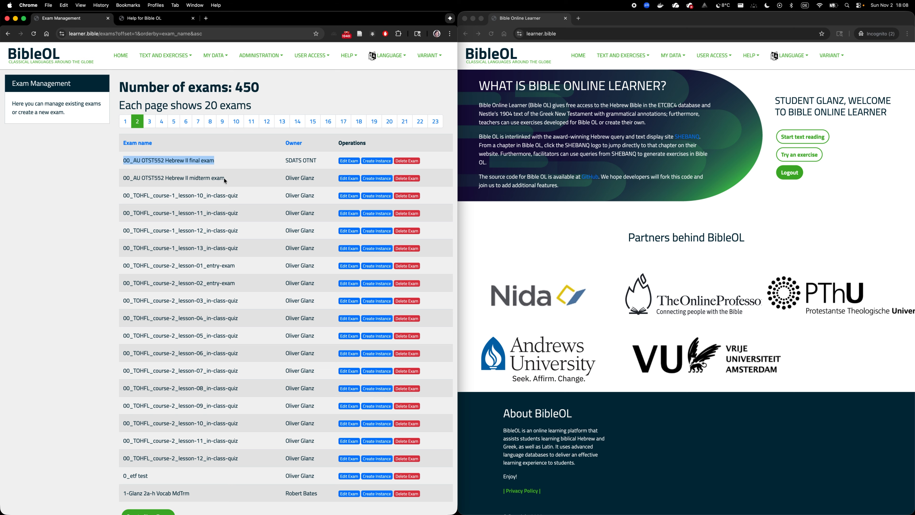
left_click_drag(226, 178, 124, 179)
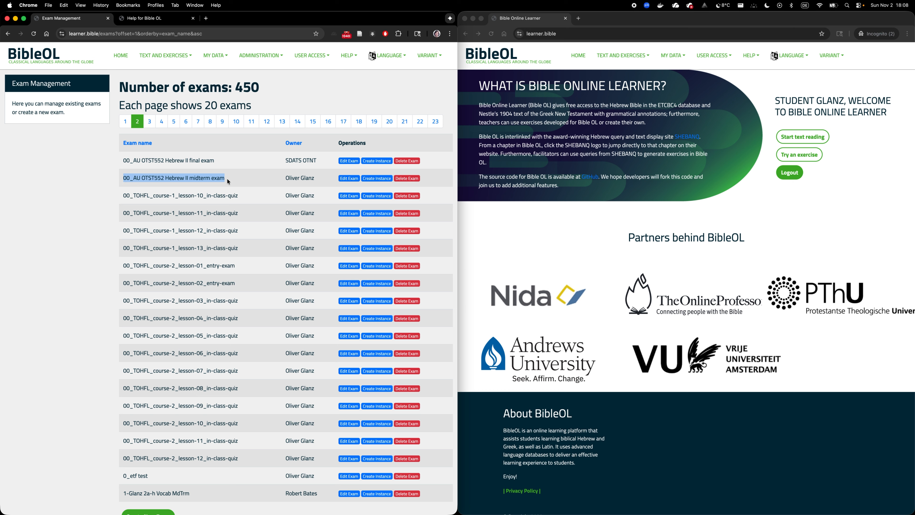
left_click(199, 177)
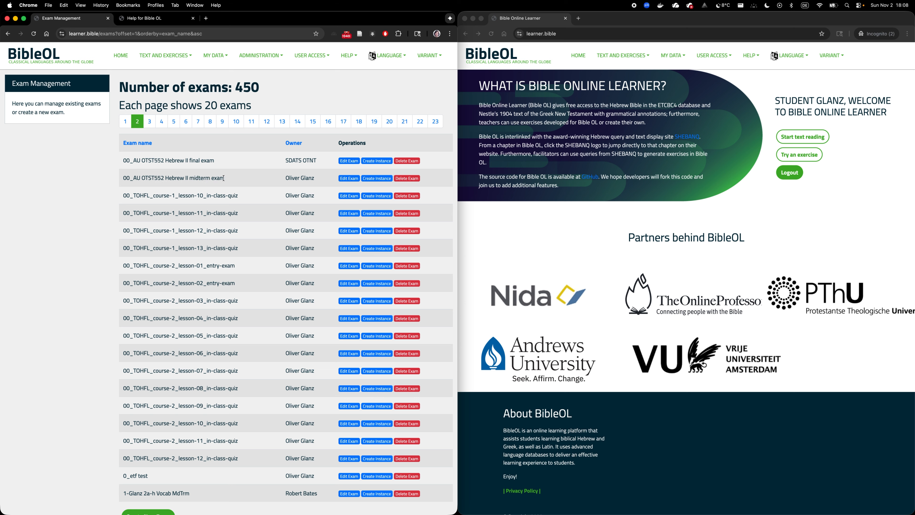
left_click_drag(223, 178, 122, 179)
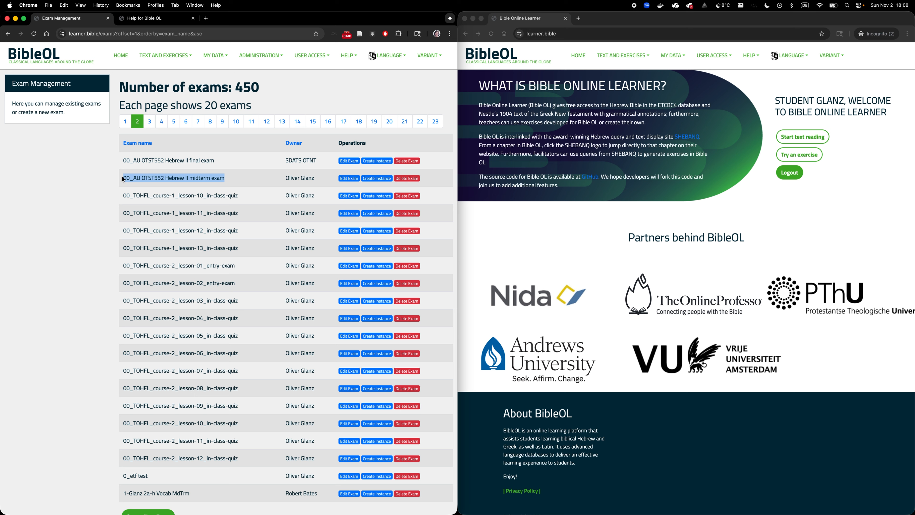
left_click(231, 179)
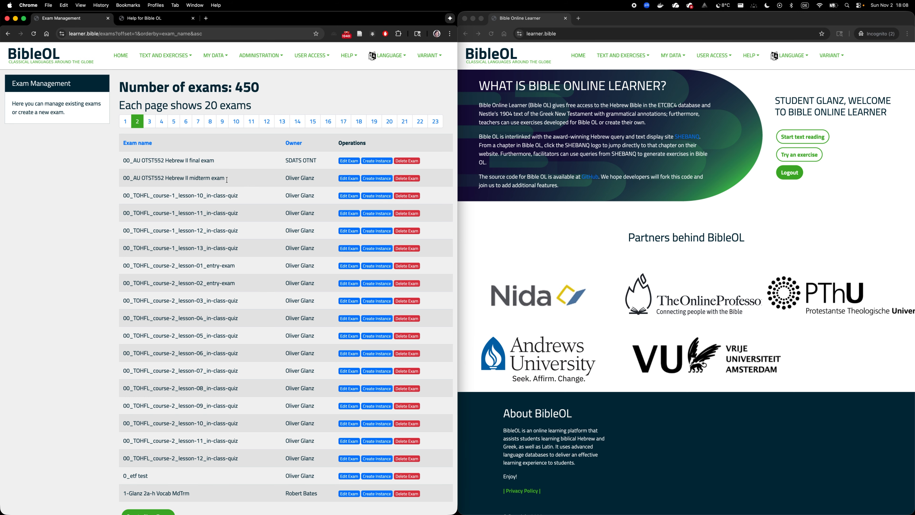
Step: Start a new instance of the 00_AU OTST552 Hebrew II midterm exam for the instructor's non-async OTST551-Heb-I 2025-03 (fall) class
left_click(380, 180)
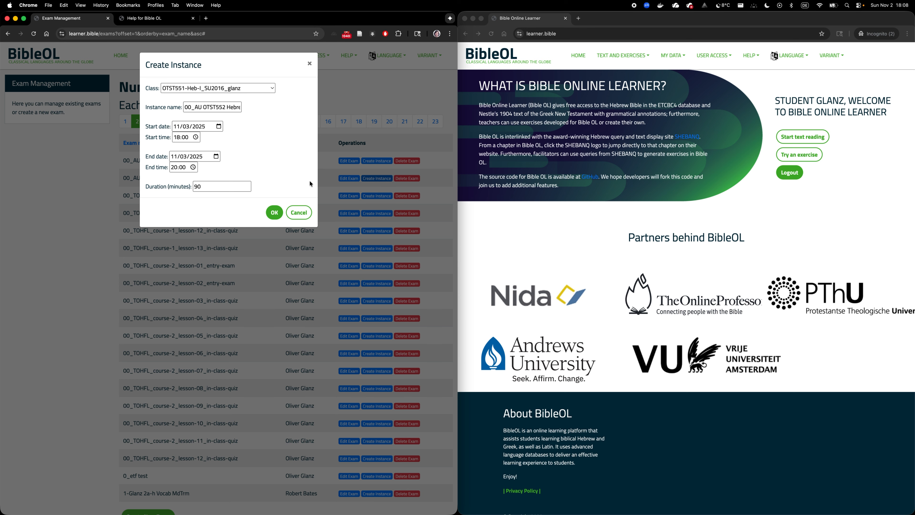
left_click(231, 88)
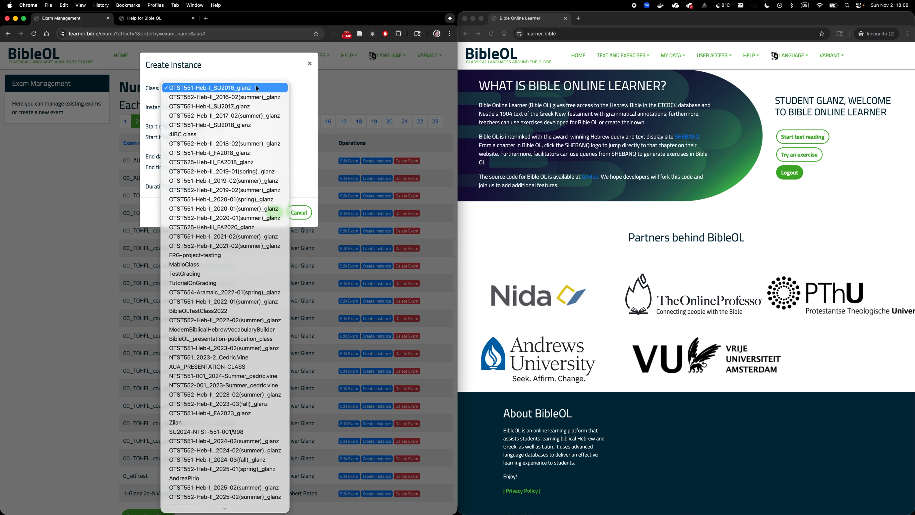
scroll(237, 219, "down", 2)
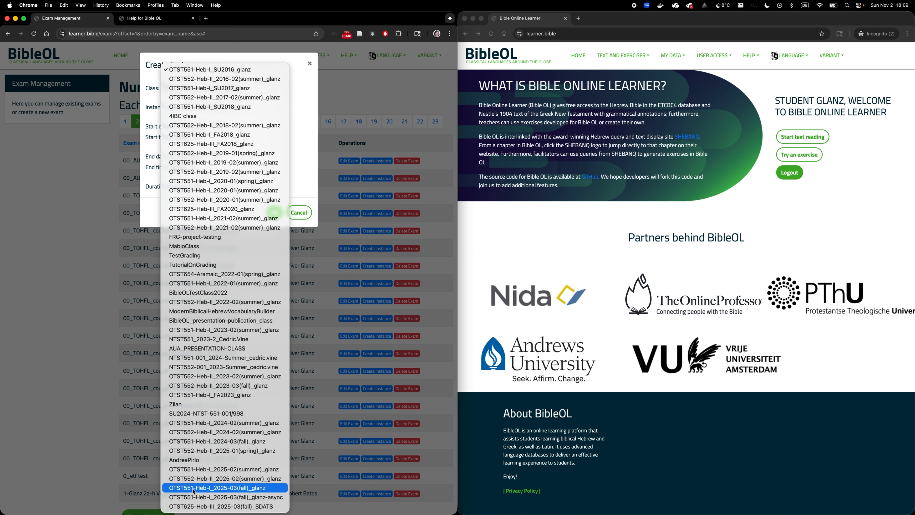
left_click(228, 488)
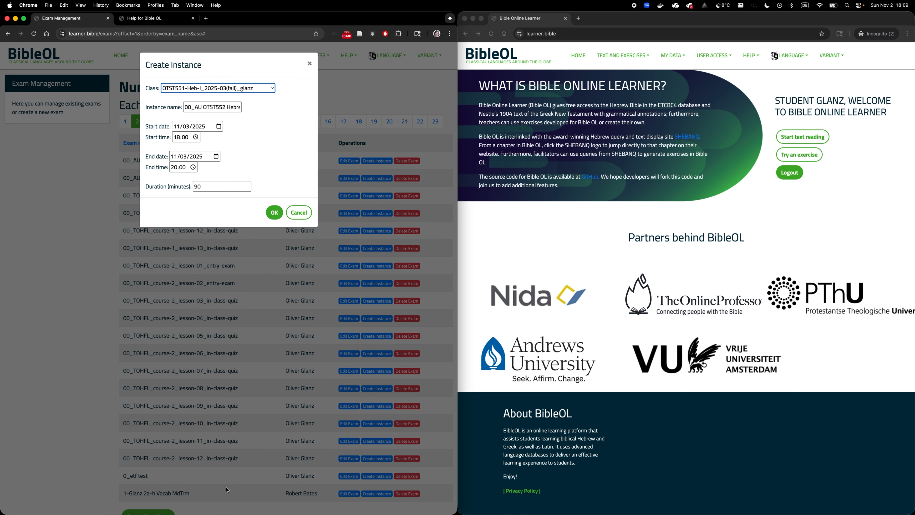
Step: Name the exam instance "OTST552 Midterm 20251103"
left_click(206, 107)
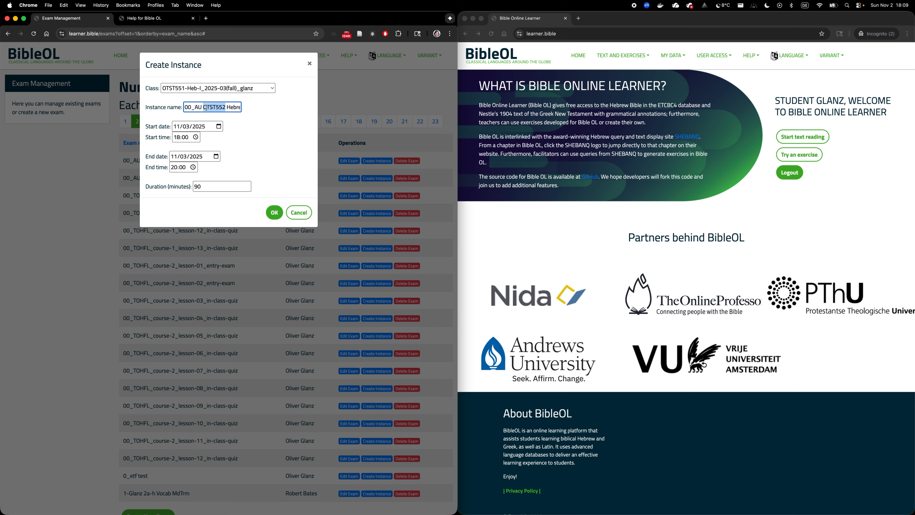
triple_click(206, 107)
type("0")
type("TST")
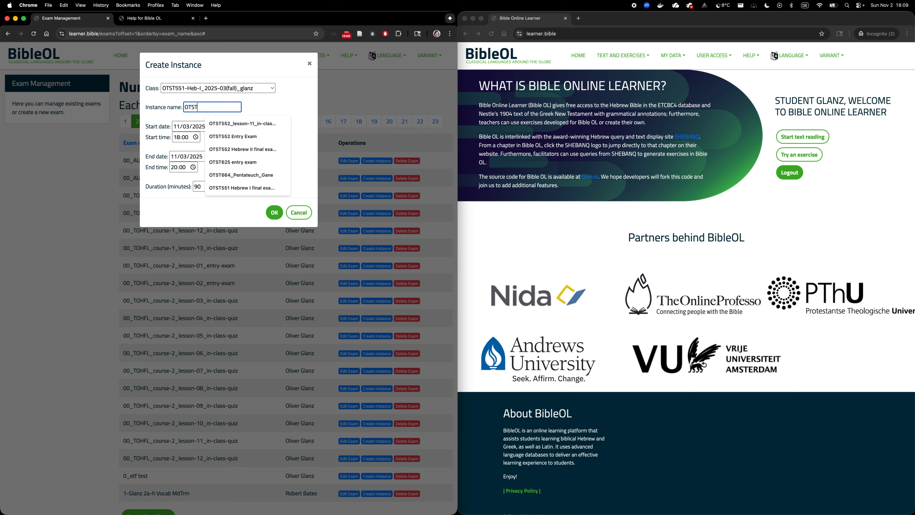
type("552 Midterm")
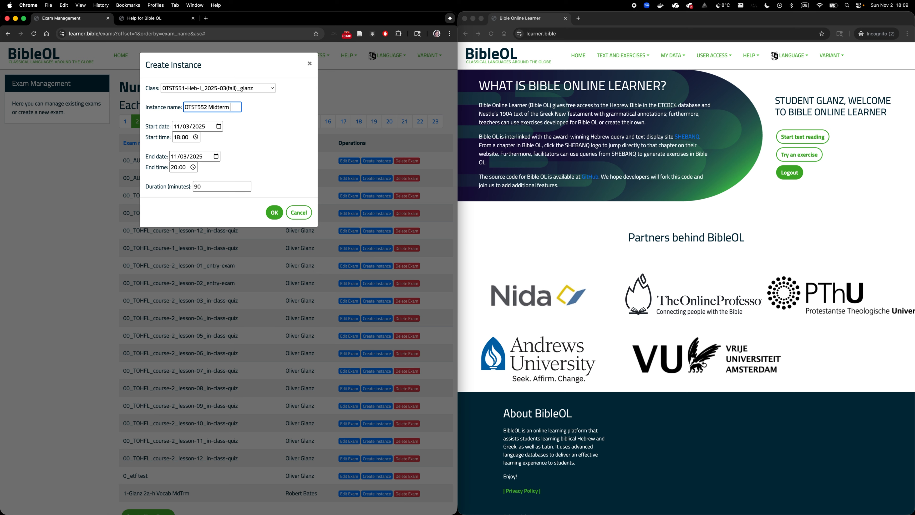
type(" 20251103")
Step: Set both the start date and the end date of the exam instance to 11/02/2025
left_click(219, 127)
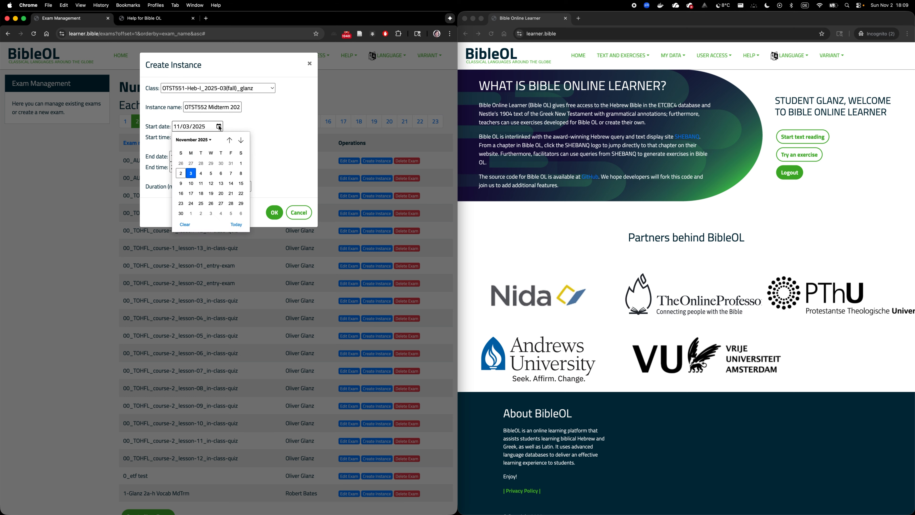
left_click(181, 173)
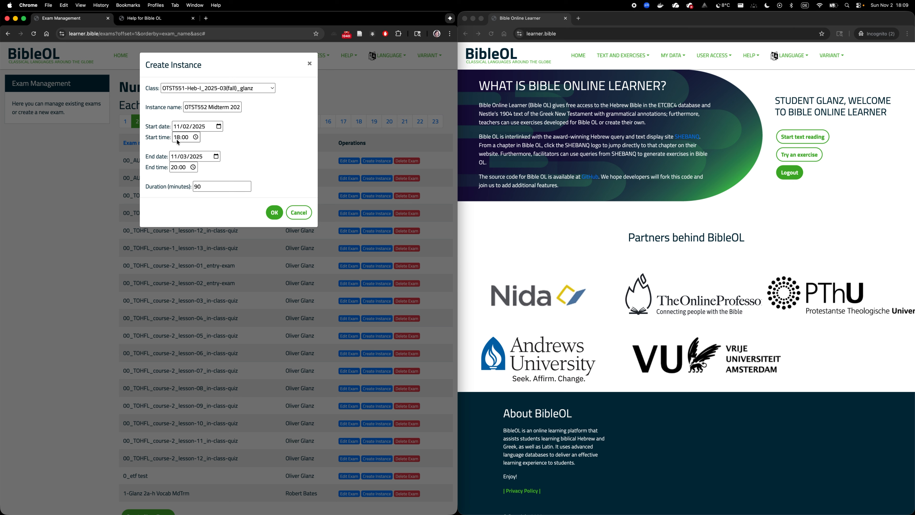
left_click(185, 158)
type("02")
left_click(230, 168)
Step: Set the exam duration to 60 minutes and create the instance
double_click(203, 187)
type("60")
left_click(213, 210)
left_click(273, 213)
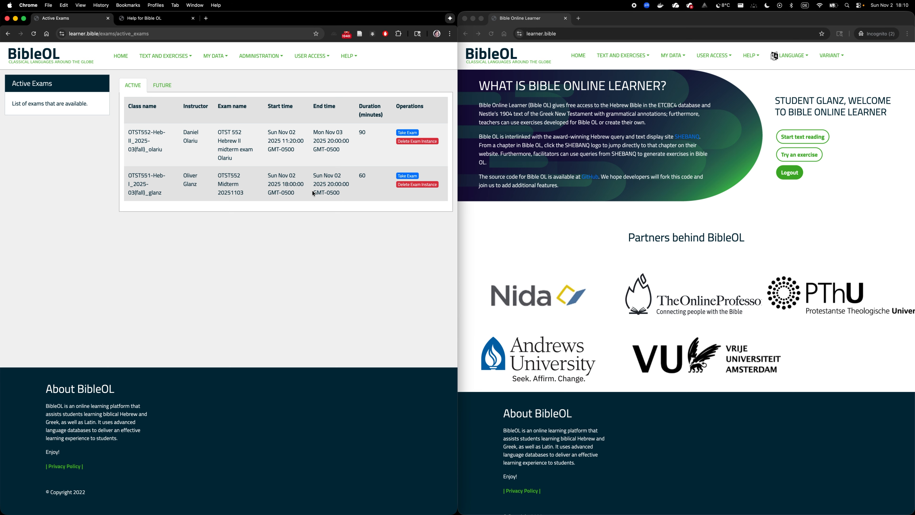
Step: Start taking the OTST552 Midterm 20251103 exam and review the question counts per exercise in its description
left_click(401, 176)
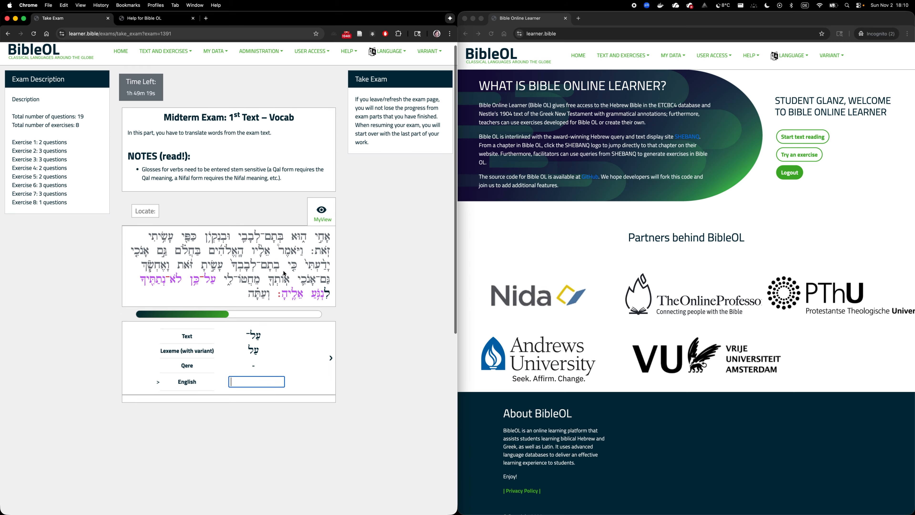
scroll(293, 296, "down", 2)
scroll(294, 296, "up", 2)
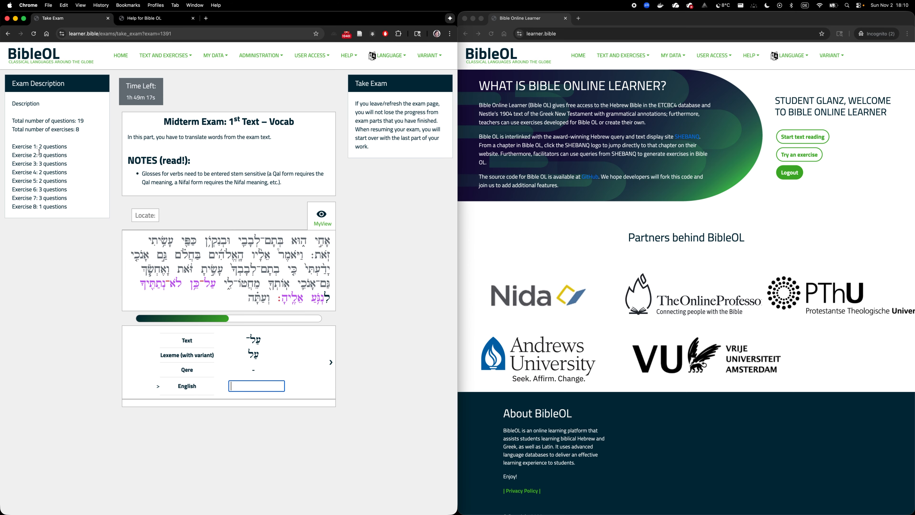
left_click_drag(13, 146, 34, 208)
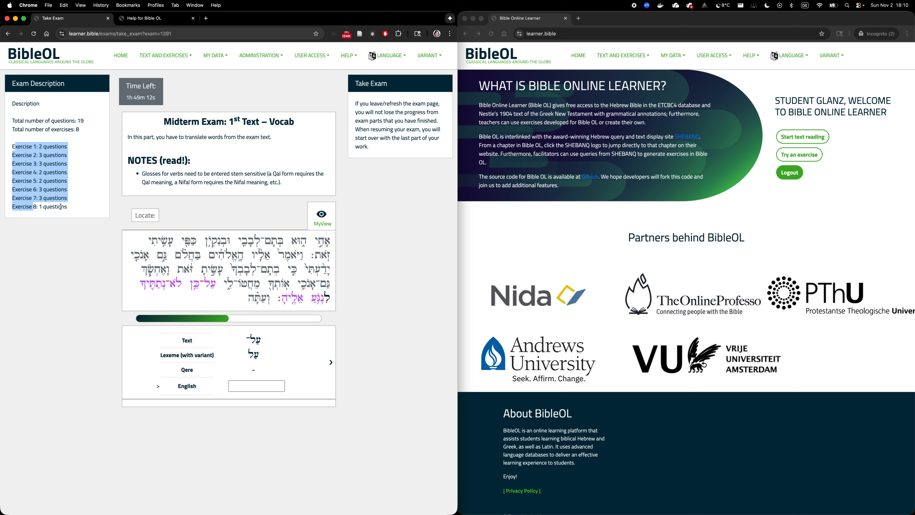
left_click(22, 144)
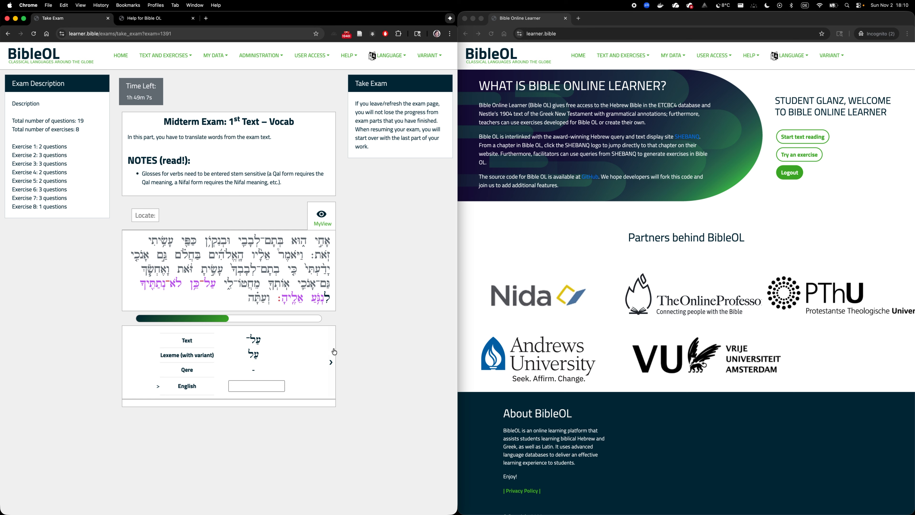
Step: Go through the questions of the 1st Text – Vocab part without answering and finish the section
left_click(331, 363)
left_click(330, 362)
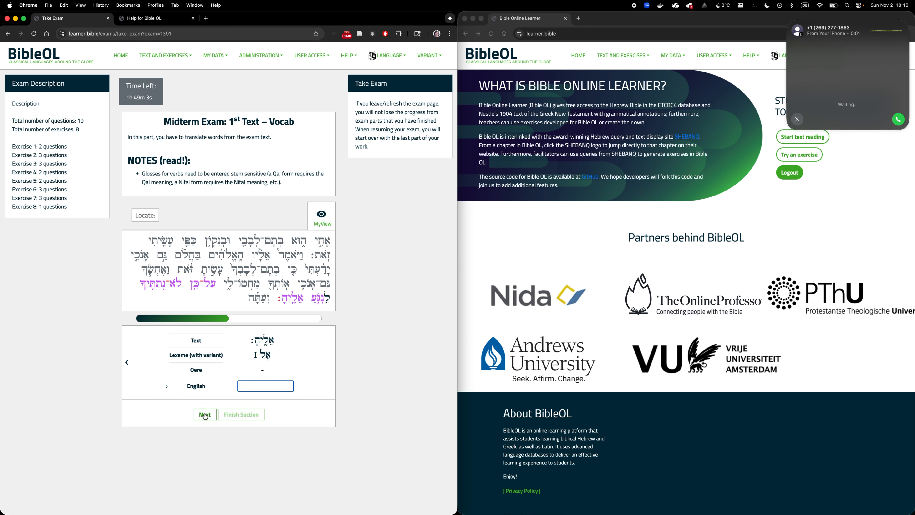
left_click(206, 415)
left_click(332, 334)
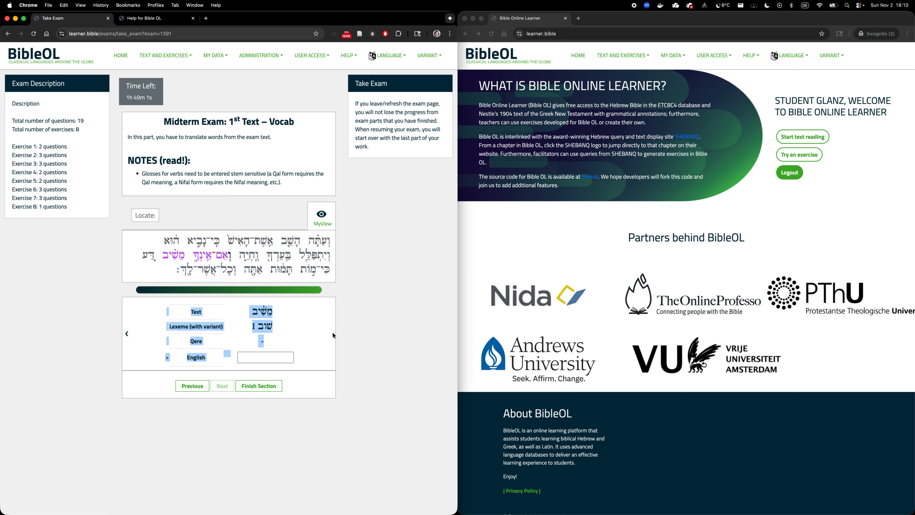
left_click(263, 386)
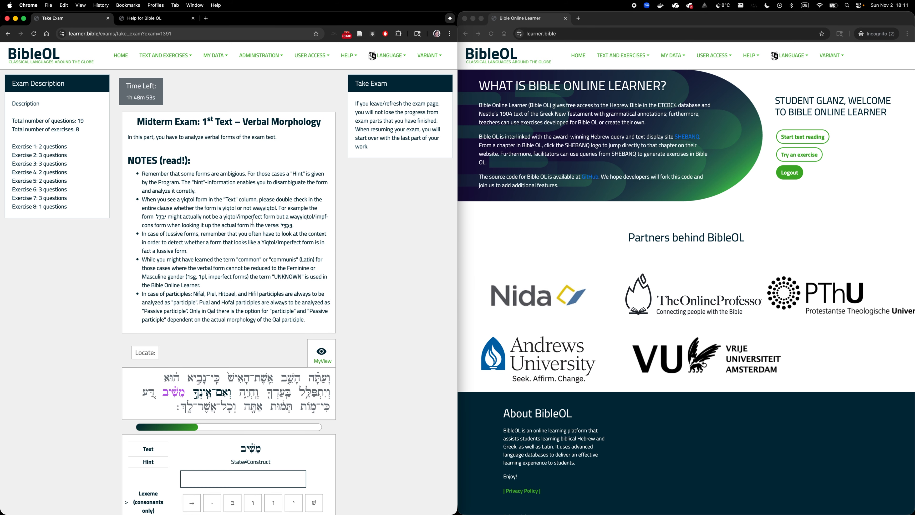
Step: Review the parsing fields of the first question in the 1st Text – Verbal Morphology part
scroll(252, 222, "down", 10)
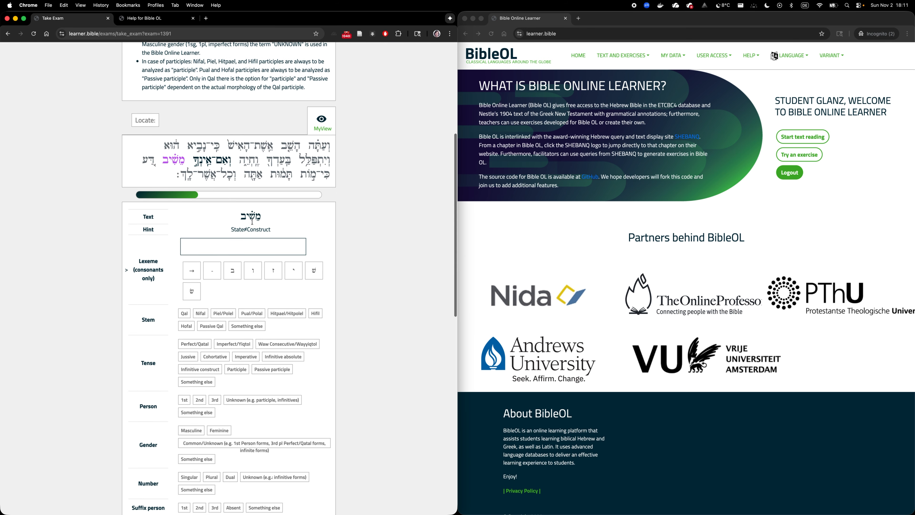
scroll(252, 221, "down", 5)
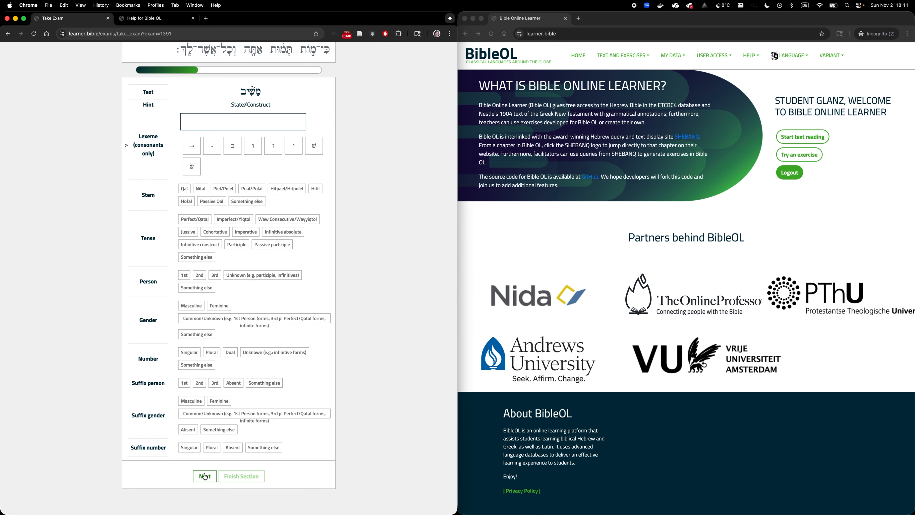
scroll(282, 384, "up", 15)
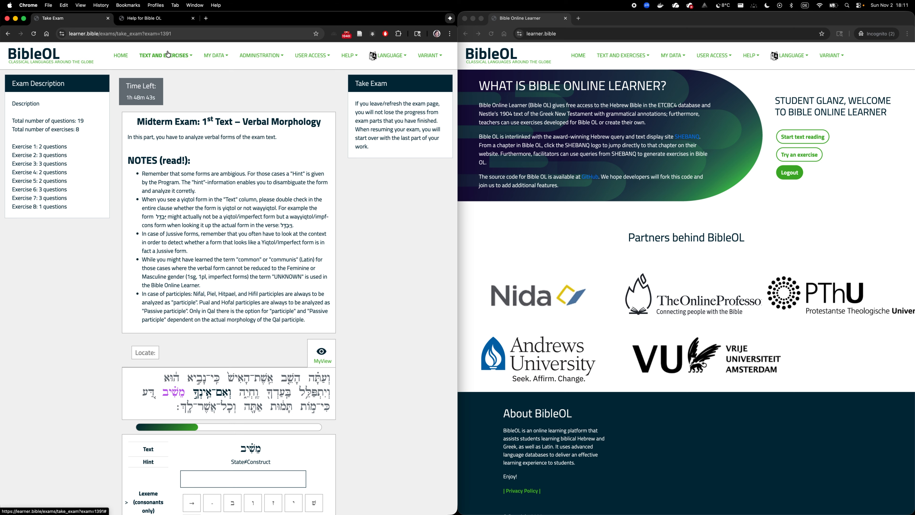
Step: Start a new instance of the 00_AU OTST552 Hebrew II midterm exam for the class OTST625-Heb-III_2025-03(fall)_SDATS
left_click(271, 56)
left_click(260, 107)
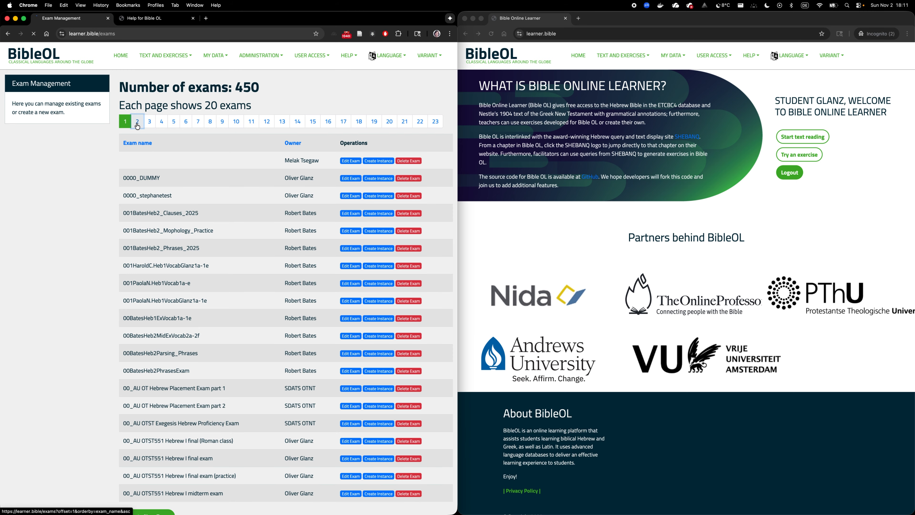
left_click(137, 121)
scroll(111, 195, "down", 2)
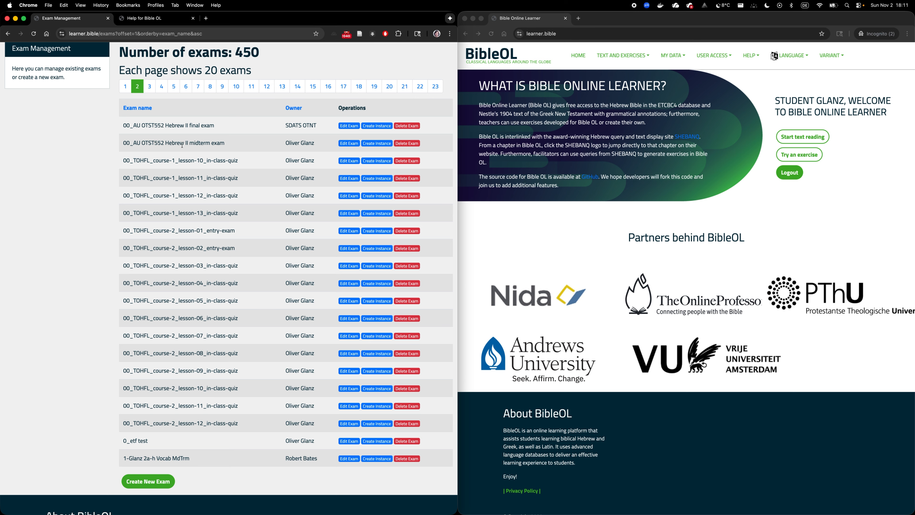
left_click(374, 144)
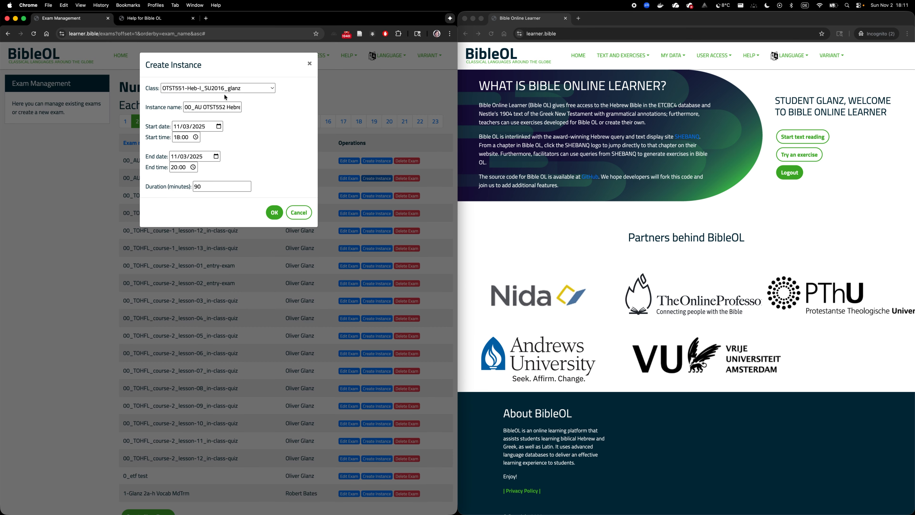
left_click(236, 89)
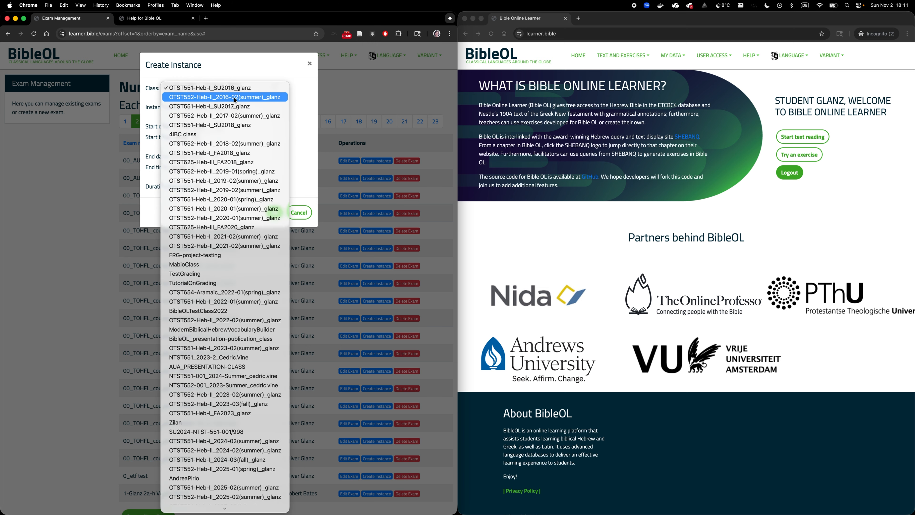
scroll(192, 452, "down", 2)
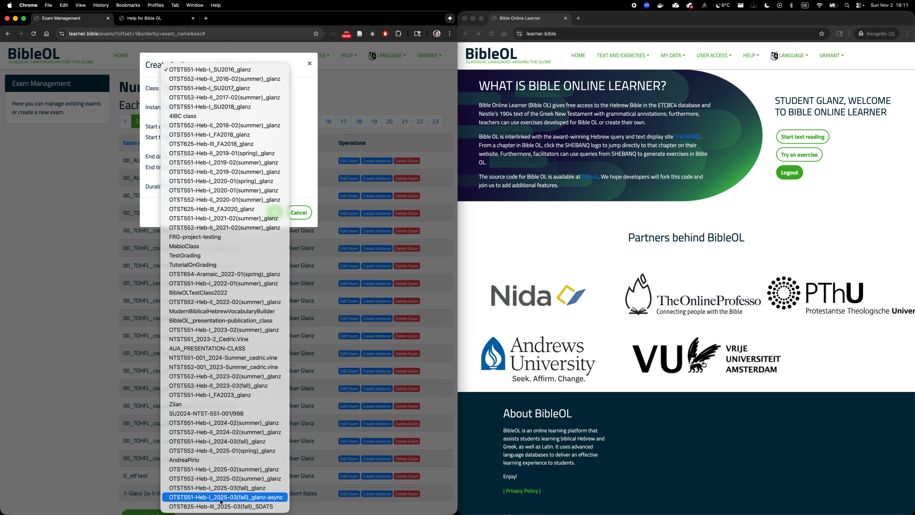
left_click(204, 507)
Step: Name the exam instance "dummy fall 2025"
key("Tab")
type("dummy")
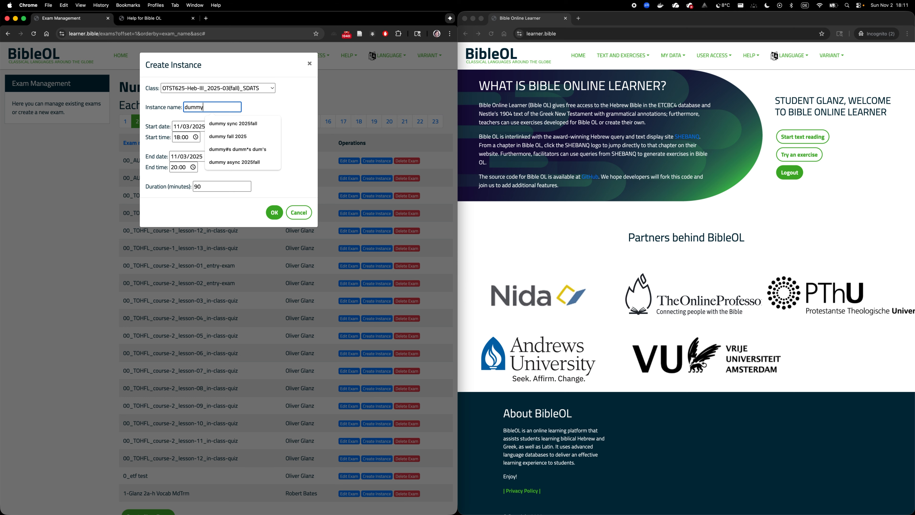
left_click(231, 136)
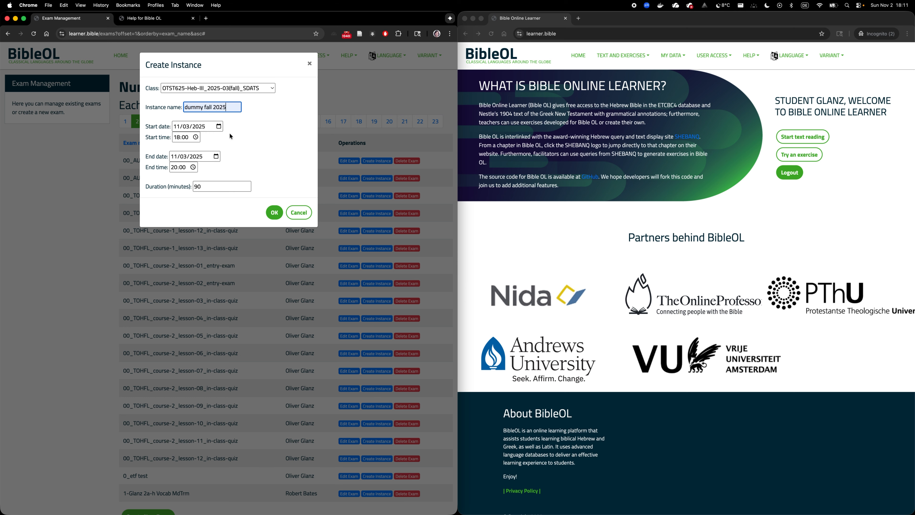
Step: Set the start date to 11/04/2025 and the end date to 11/05/2025, and create the instance
left_click(187, 128)
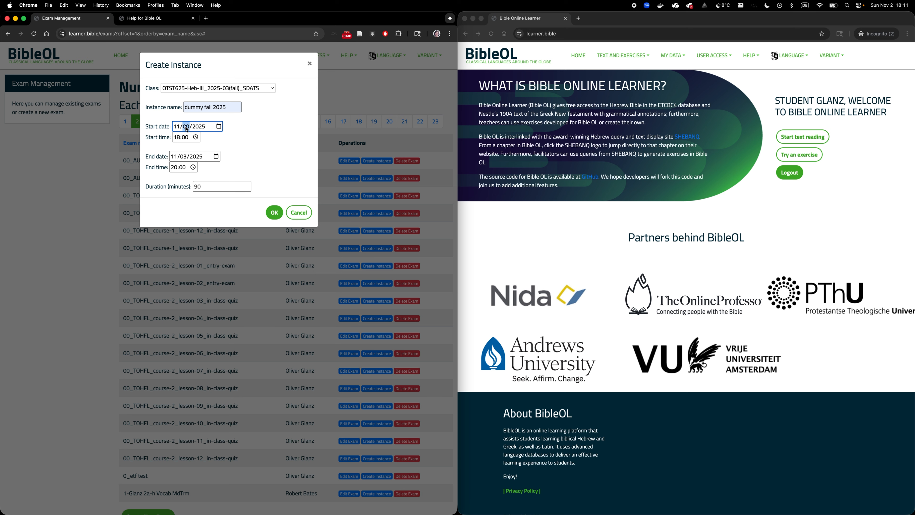
type("04")
left_click(184, 157)
type("05")
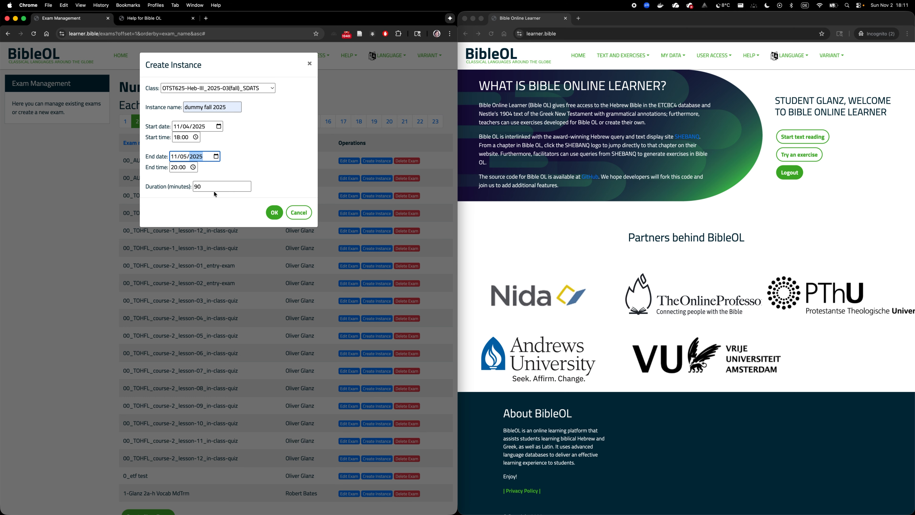
left_click(272, 213)
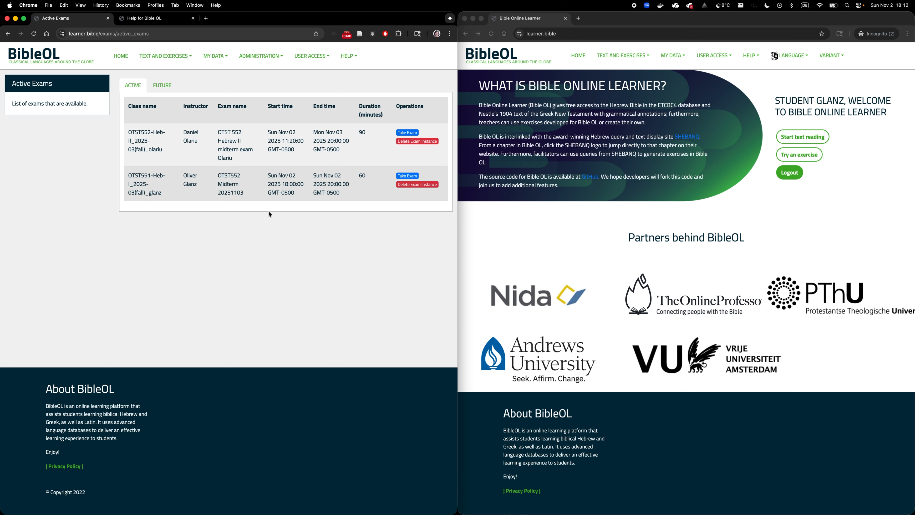
Step: Check the future exams in the teacher account and both the active and future exams in the student account for the dummy fall 2025 instance
left_click(162, 85)
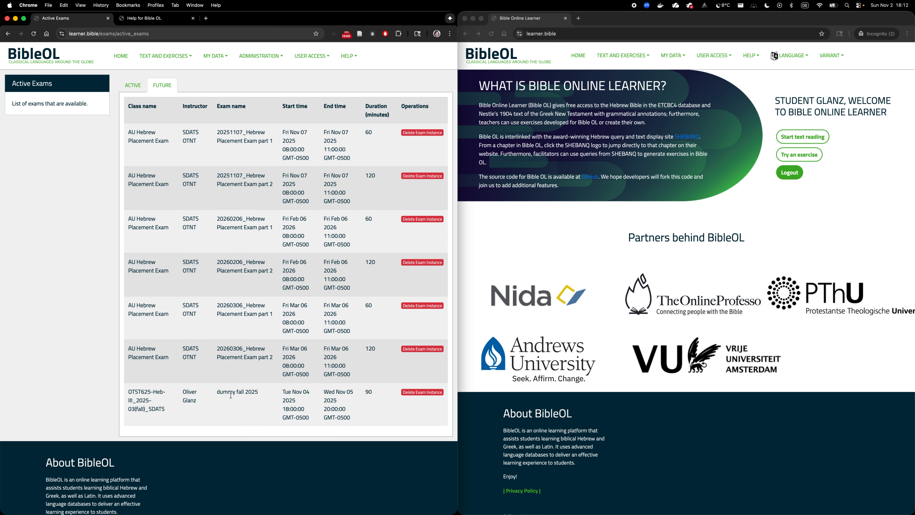
left_click(539, 243)
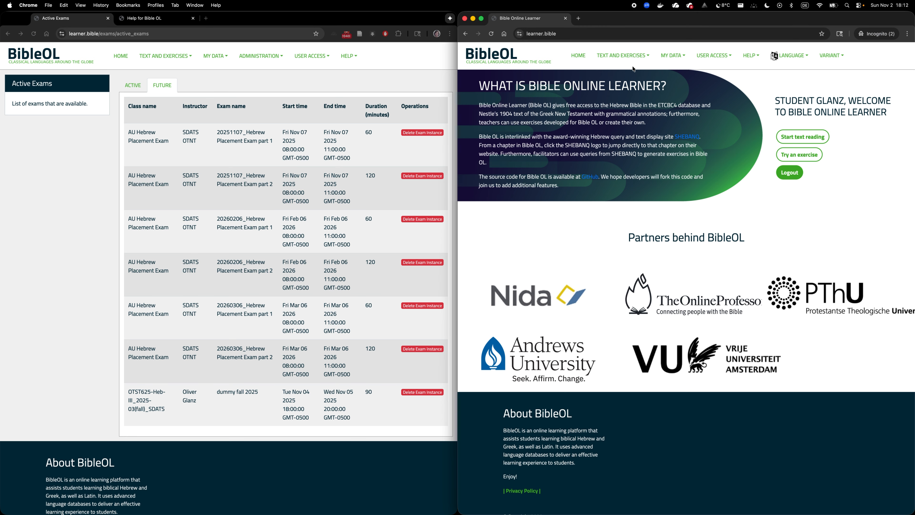
left_click(622, 56)
left_click(607, 97)
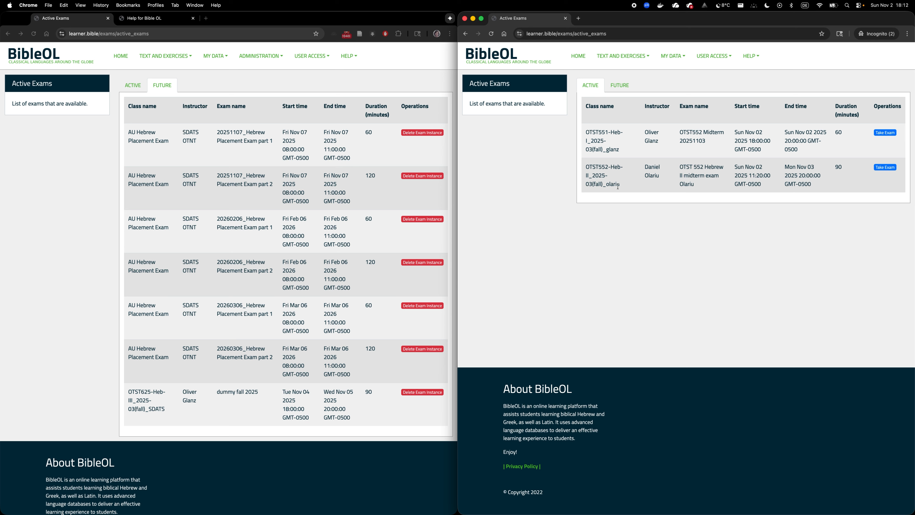
left_click_drag(585, 168, 623, 184)
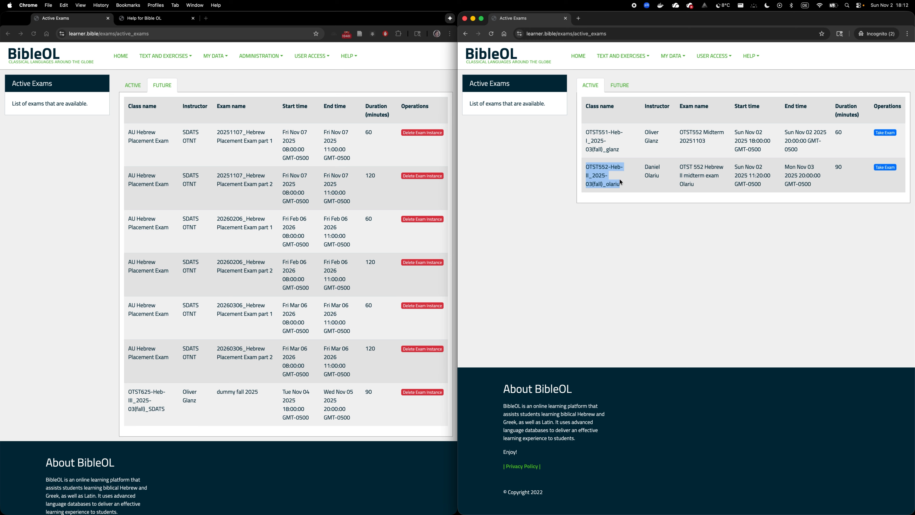
left_click_drag(586, 130, 621, 149)
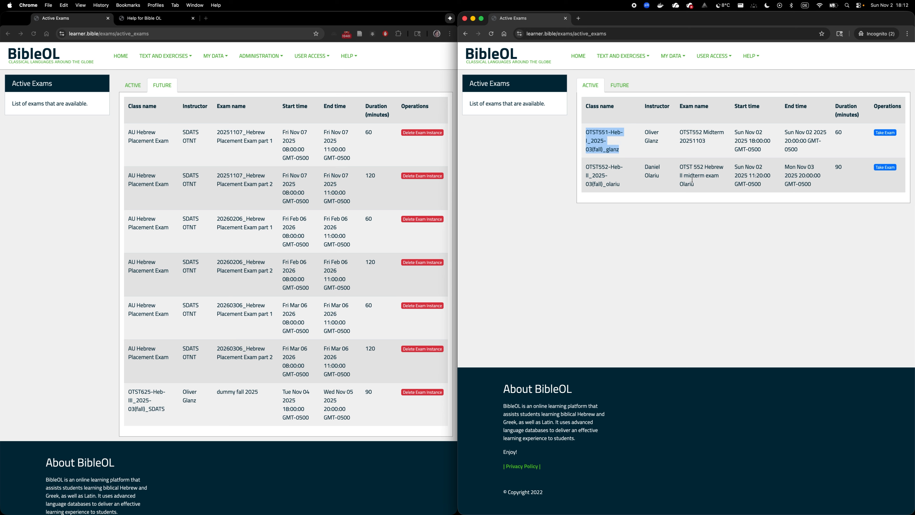
left_click(618, 87)
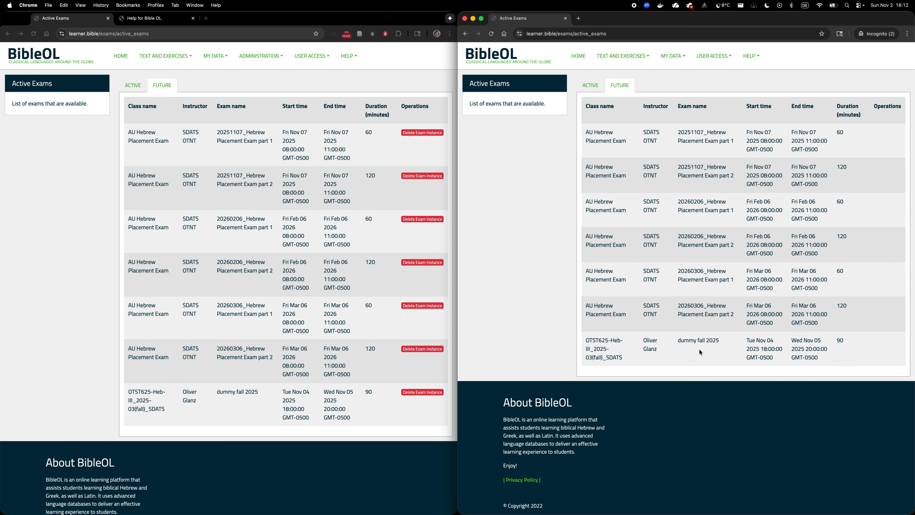
left_click_drag(678, 340, 725, 345)
Step: Delete the dummy fall 2025 exam instance from the teacher account's future exams
left_click(44, 203)
scroll(181, 274, "down", 1)
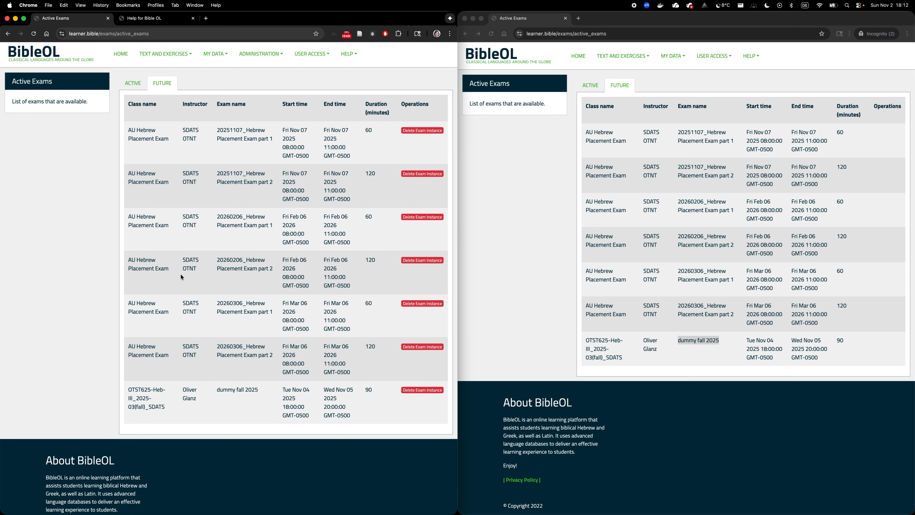
scroll(181, 274, "down", 2)
scroll(394, 369, "up", 2)
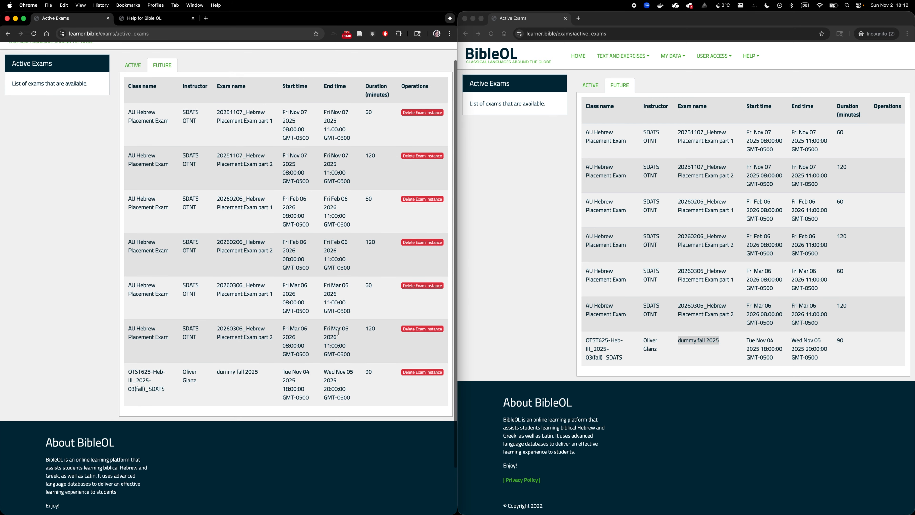
left_click(411, 391)
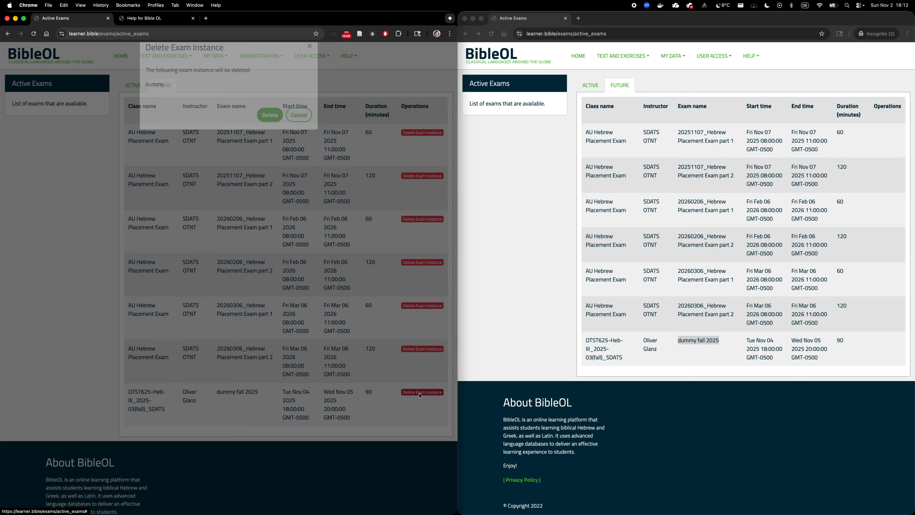
left_click(270, 132)
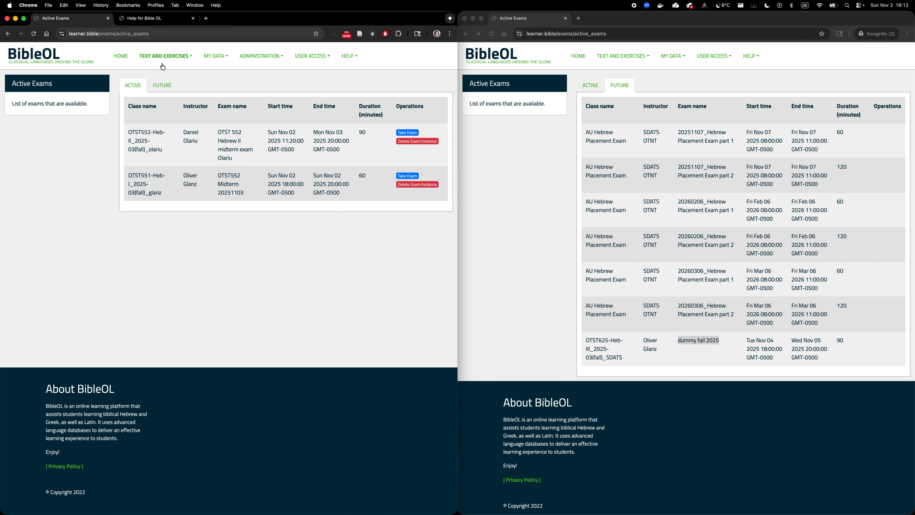
Step: Recheck the future exams in the teacher account and in the reloaded student account
left_click(162, 85)
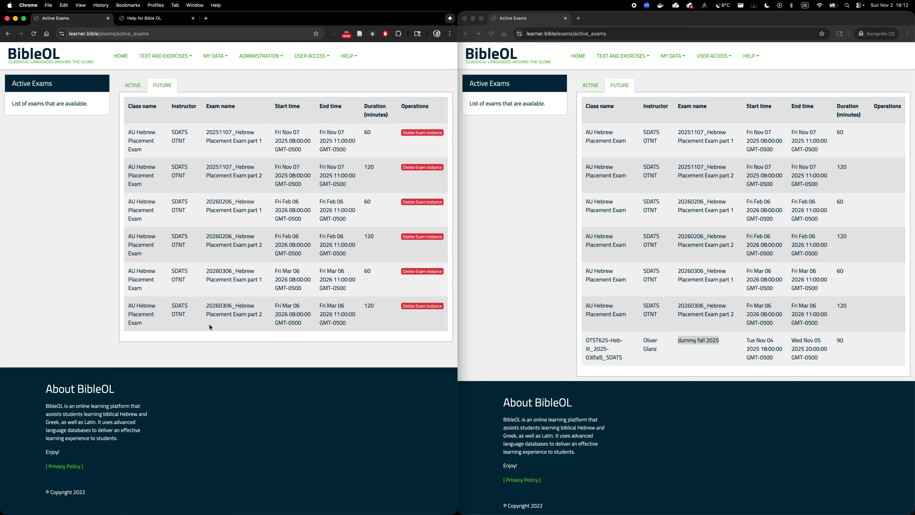
left_click(525, 252)
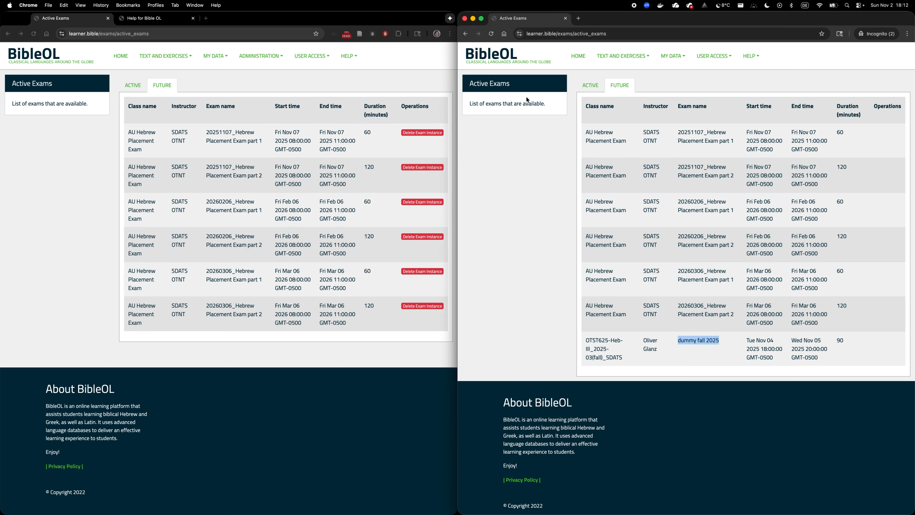
left_click(491, 33)
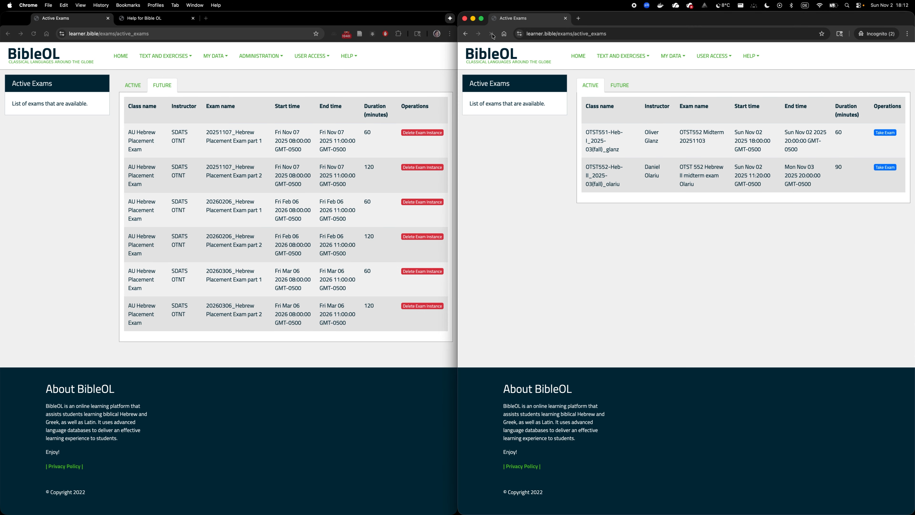
left_click(630, 87)
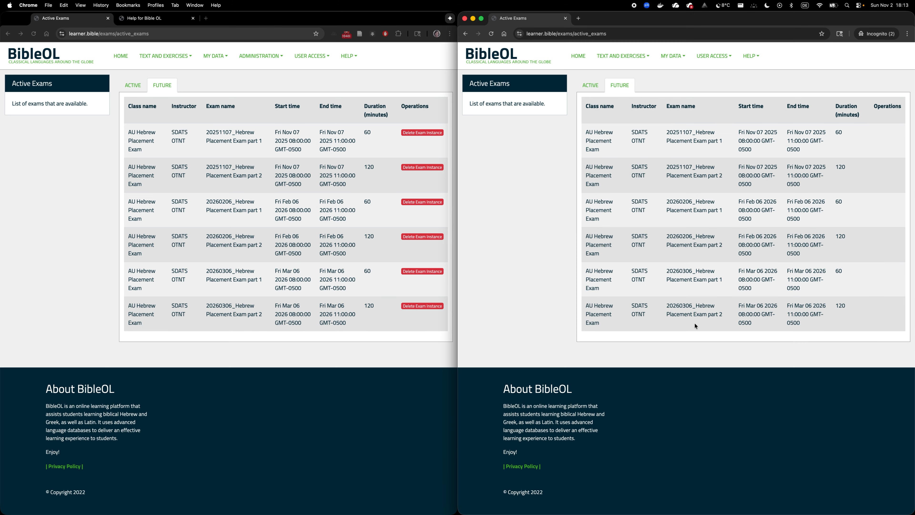
Step: Start the active OTST552 Midterm 20251103 exam as the student and answer the first vocabulary question with "morning", continuing to the following question
left_click(590, 85)
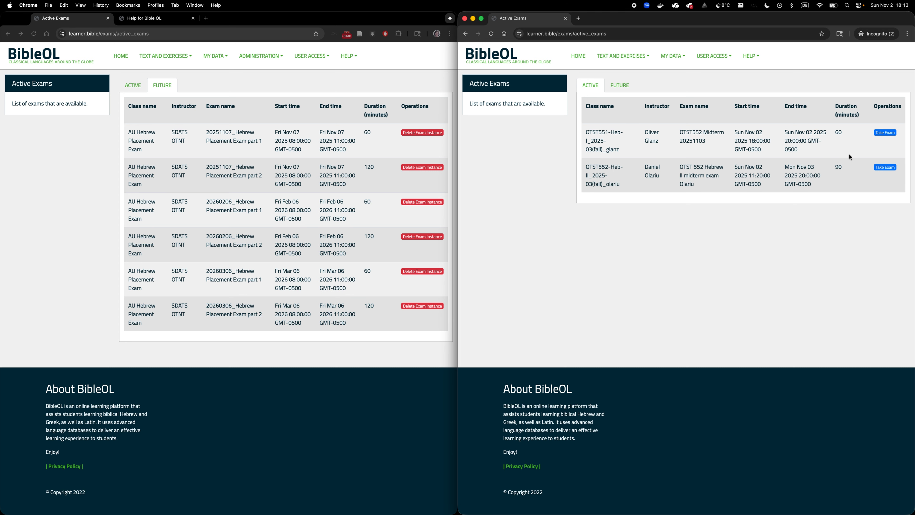
left_click(887, 133)
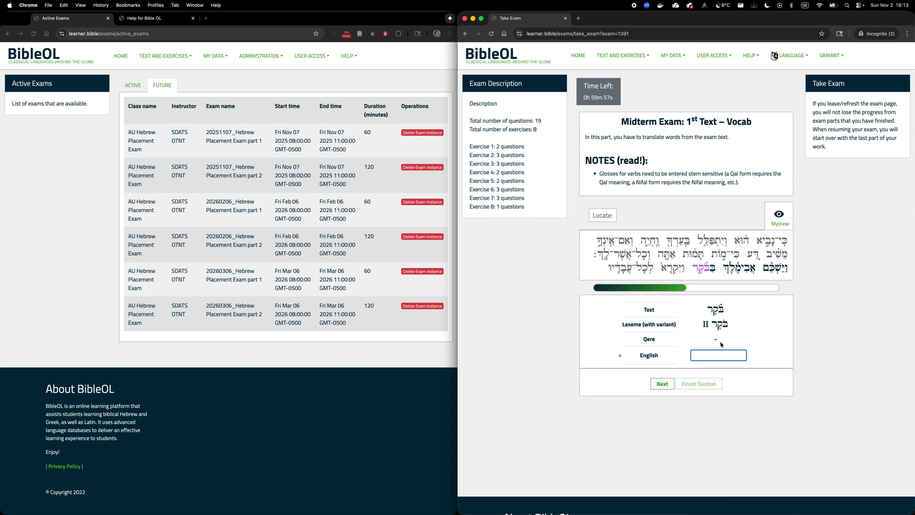
type("morning")
left_click(662, 384)
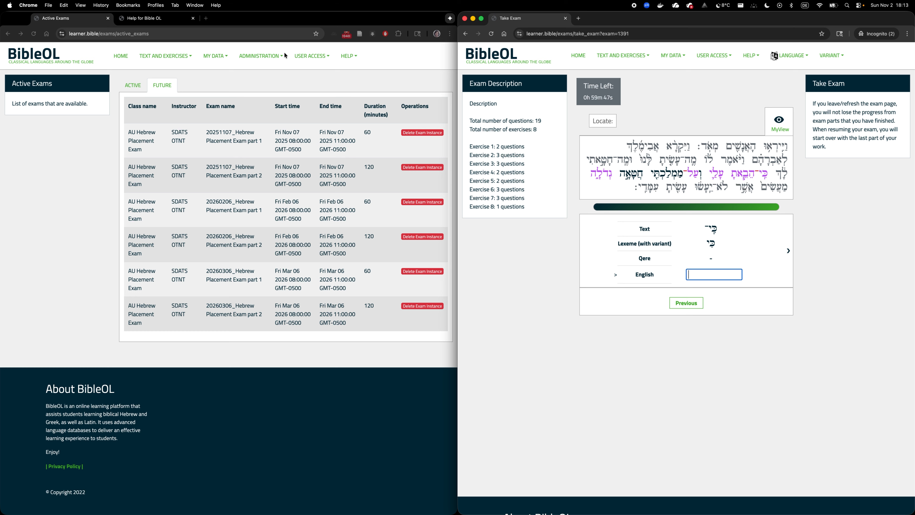
Step: In the teacher account, start an instance of 00_TOHFL_course-1_lesson-11_in-class-quiz for the non-async OTST551-Heb-I_2025-03(fall) class
left_click(264, 56)
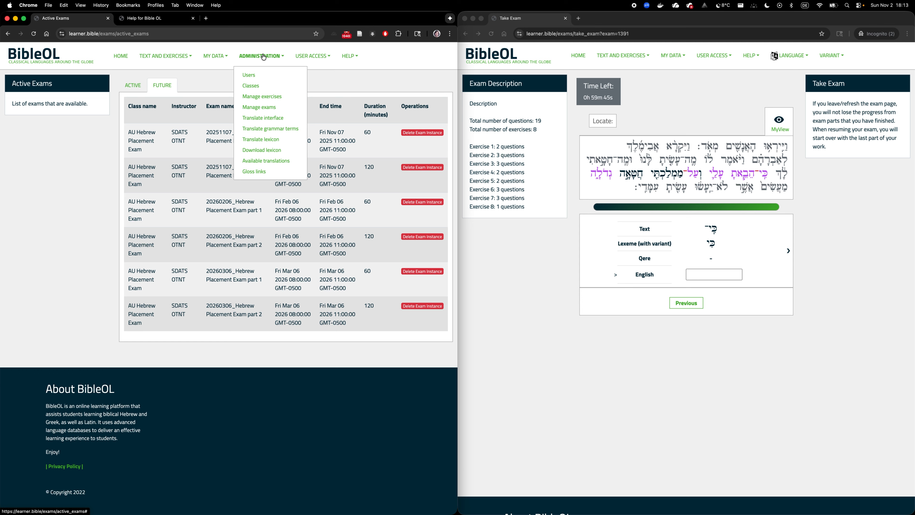
left_click(261, 107)
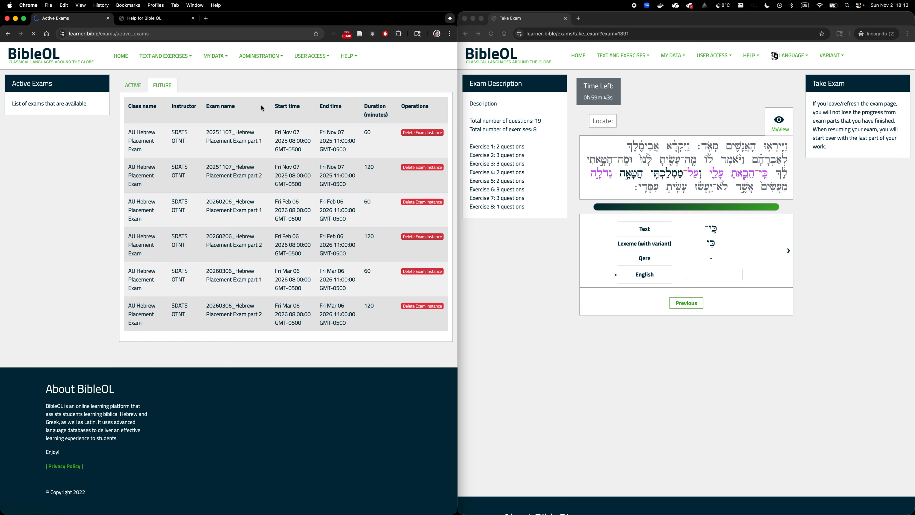
scroll(221, 380, "down", 3)
scroll(221, 380, "up", 3)
left_click(138, 121)
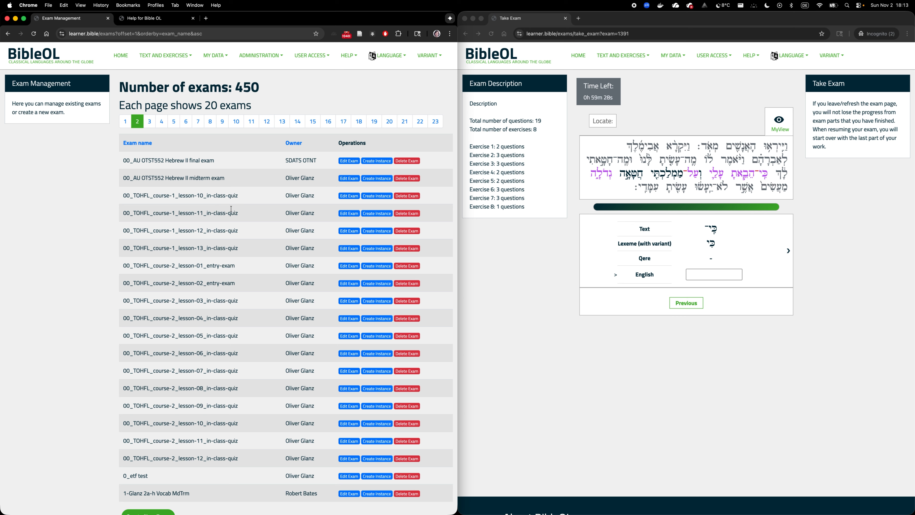
left_click(375, 216)
left_click(240, 91)
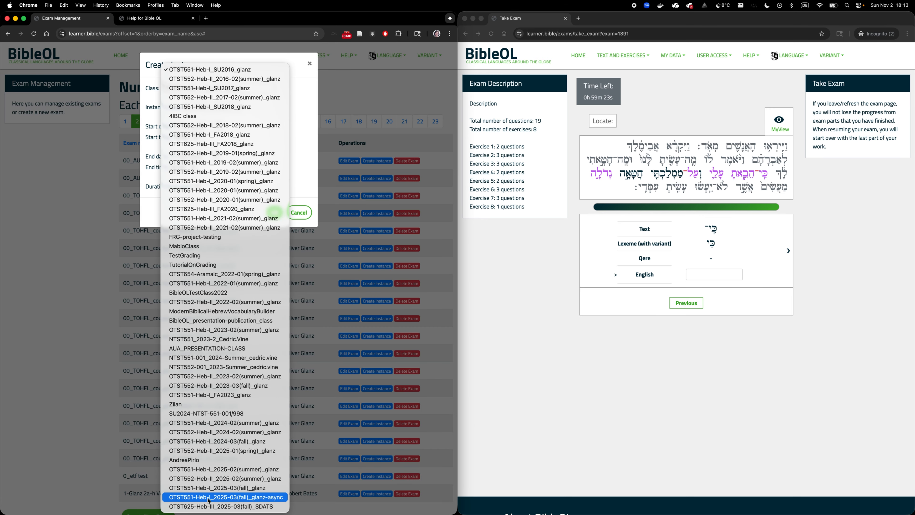
left_click(192, 488)
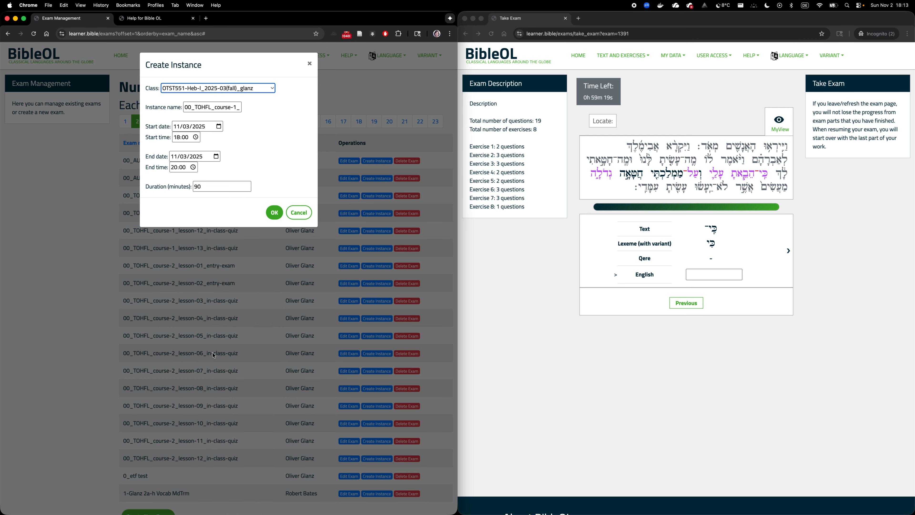
Step: Shorten the new exam instance's name to lesson-11_in-class-quiz by removing the course prefix
left_click(212, 106)
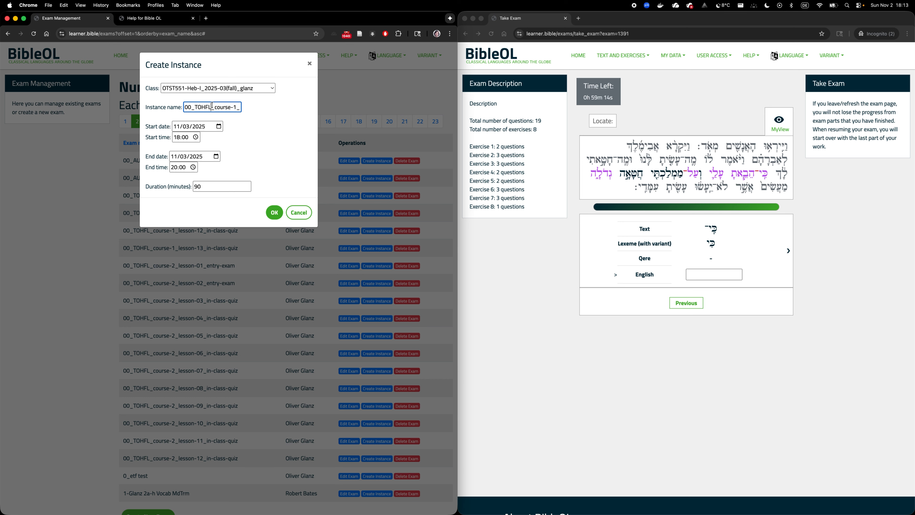
left_click_drag(212, 106, 169, 107)
key("BackSpace")
key("Right")
key("Right")
key("Right")
key("Right")
key("Right")
key("Right")
key("Right")
key("Right")
key("Right")
key("Right")
Step: Set both the start date and the end date of the exam instance to 11/05/2025
left_click(219, 126)
left_click(210, 173)
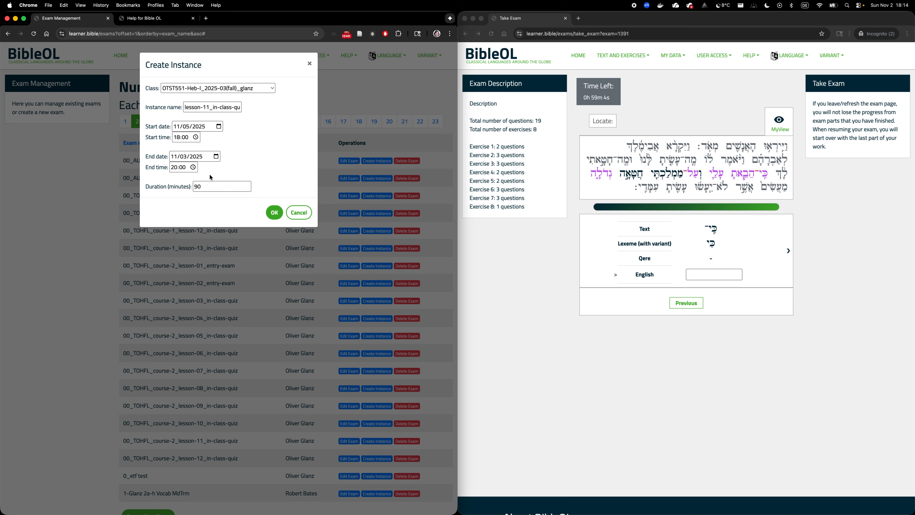
left_click(216, 156)
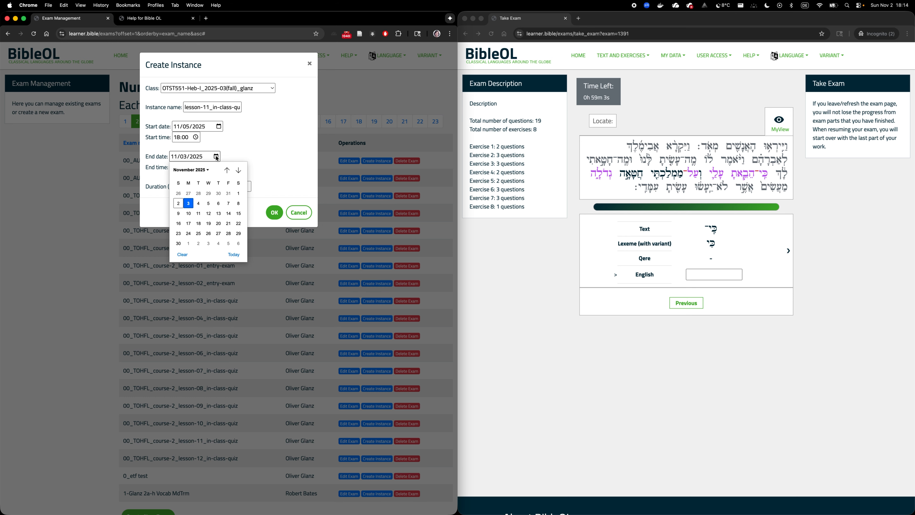
left_click(208, 203)
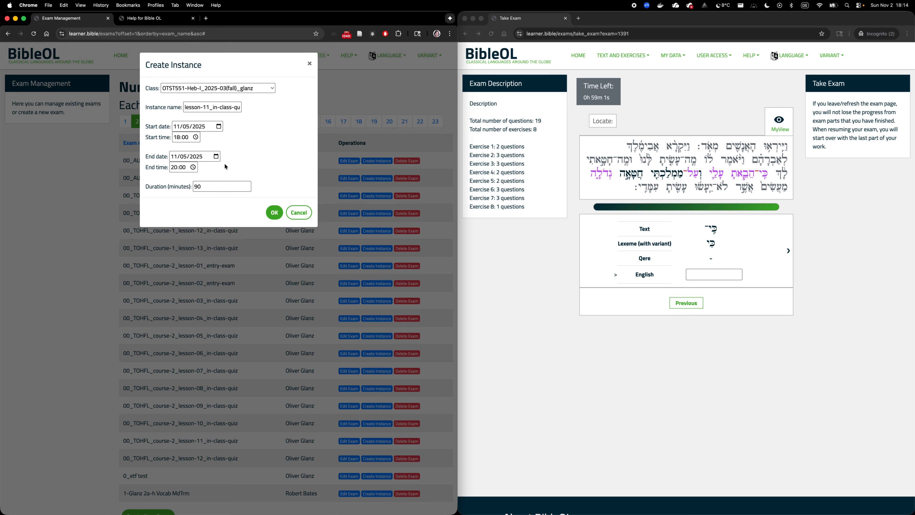
Step: Schedule the instance from 08:20 to 08:45 with a duration of 25 minutes and create it
left_click(176, 139)
type("08")
left_click(174, 168)
type("08:45")
left_click(211, 189)
key("BackSpace")
key("BackSpace")
type("25")
left_click(274, 212)
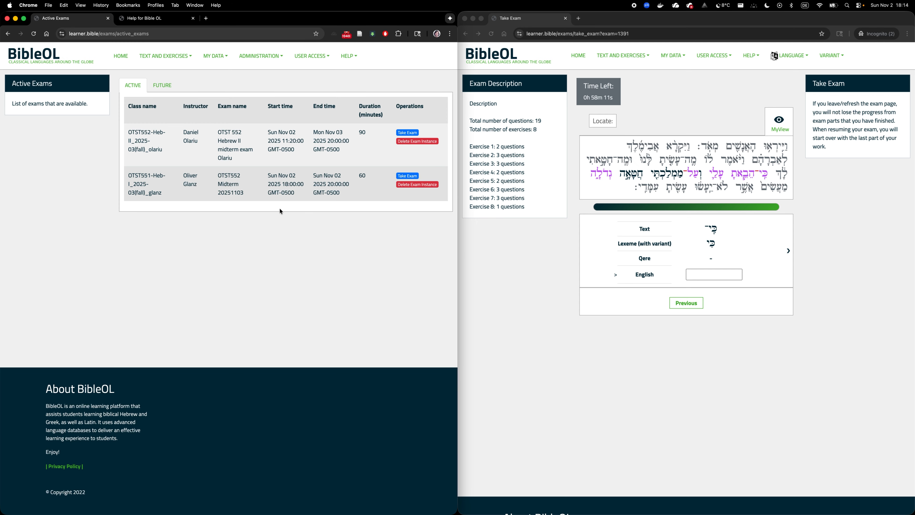
Step: Check the student account's future exams for the lesson-11_in-class-quiz entry and highlight its name
left_click(631, 56)
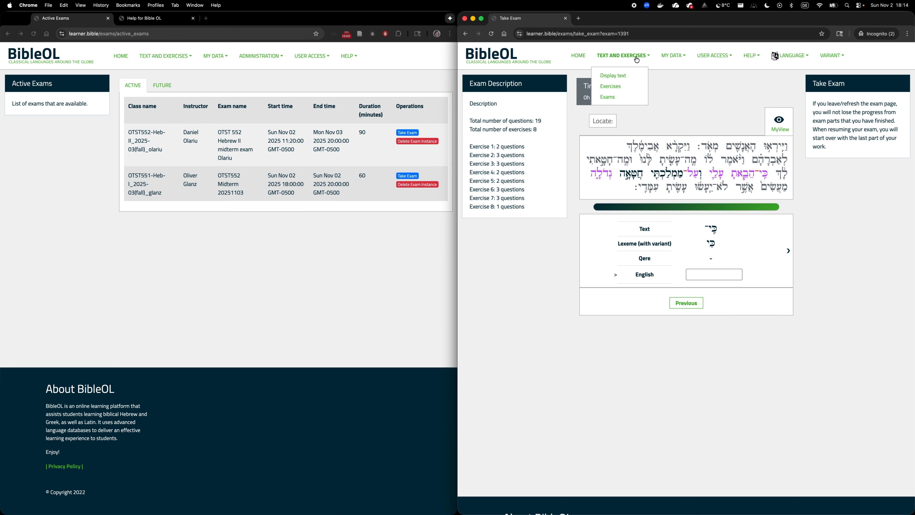
left_click(607, 97)
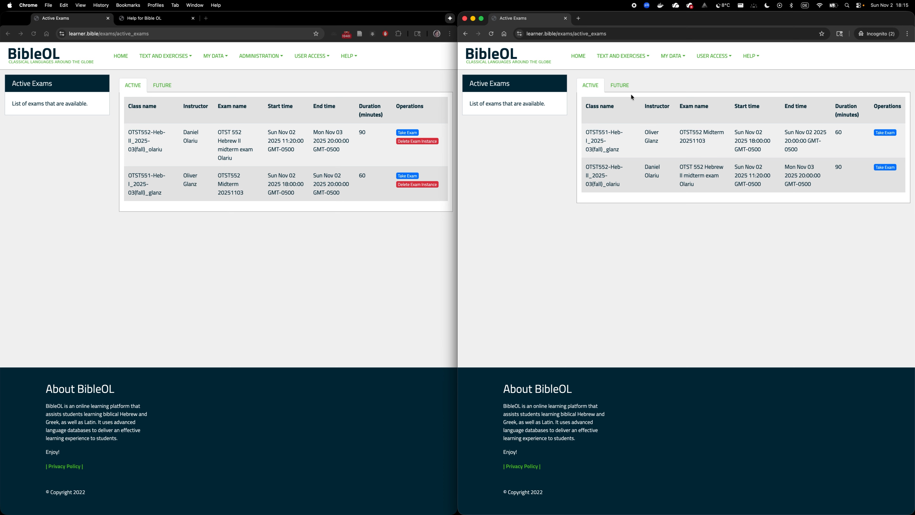
left_click(619, 85)
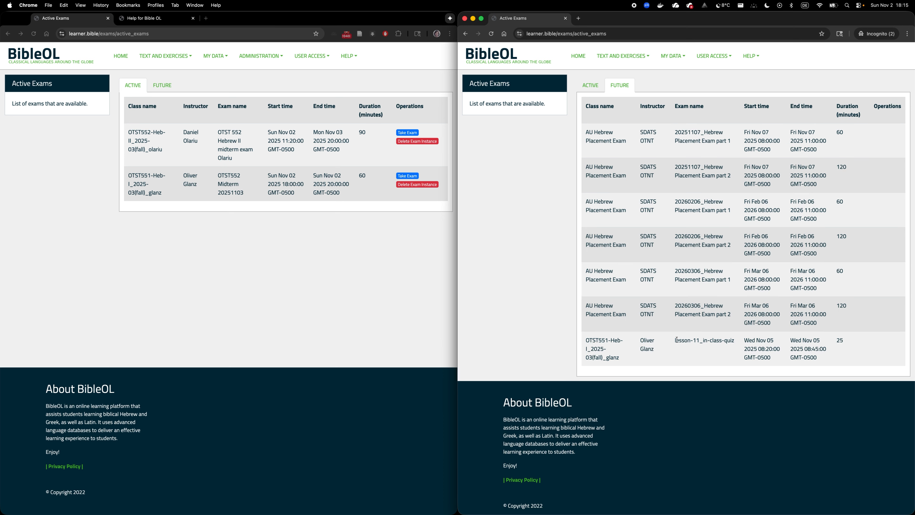
left_click_drag(676, 339, 731, 349)
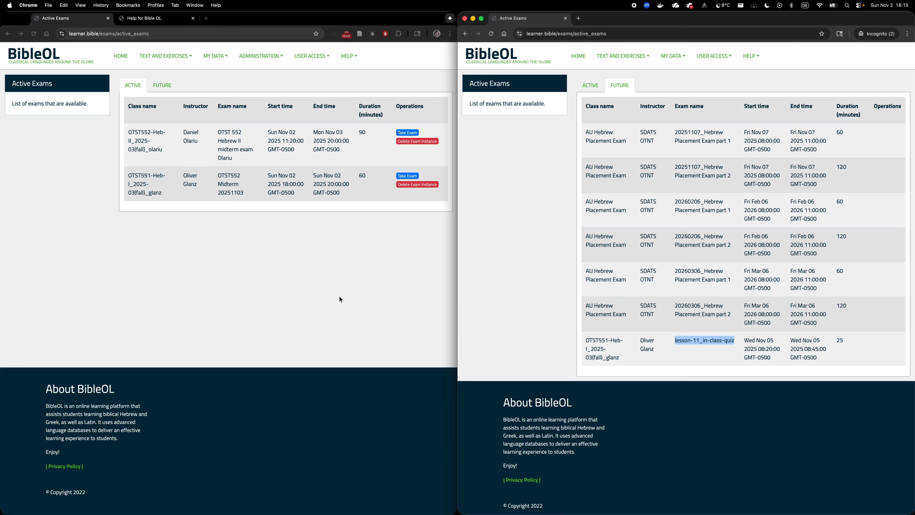
Step: Open learninghub.andrews.edu in place of the help page and log in with the saved teacher credentials
left_click(158, 19)
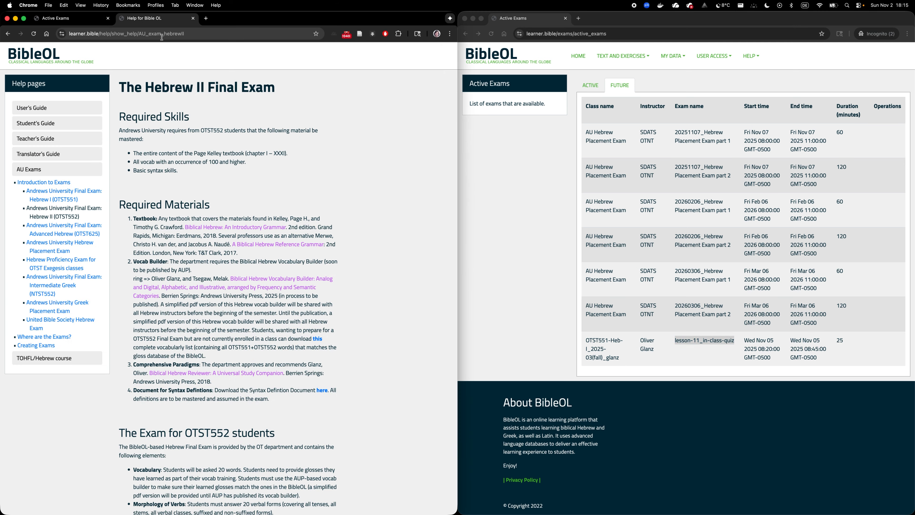
left_click(164, 36)
type("learninghub.andrews.edu")
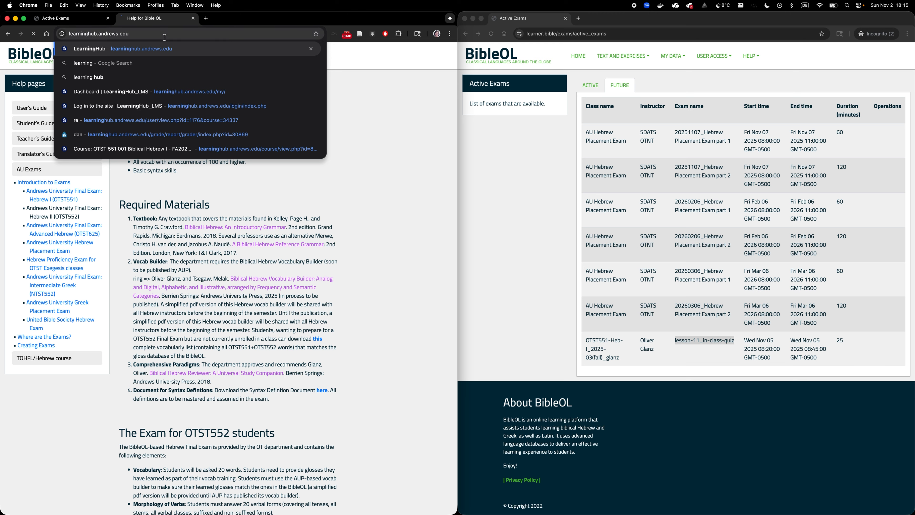
key("Return")
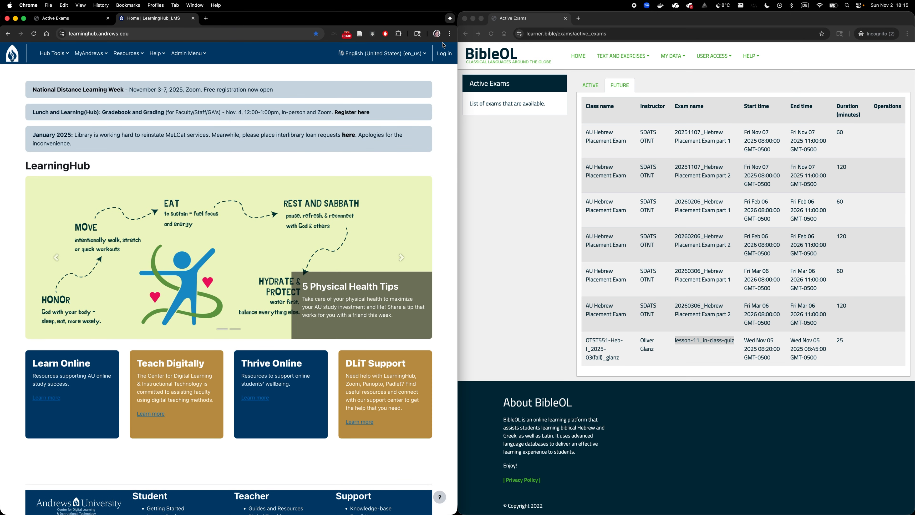
left_click(441, 57)
left_click(231, 113)
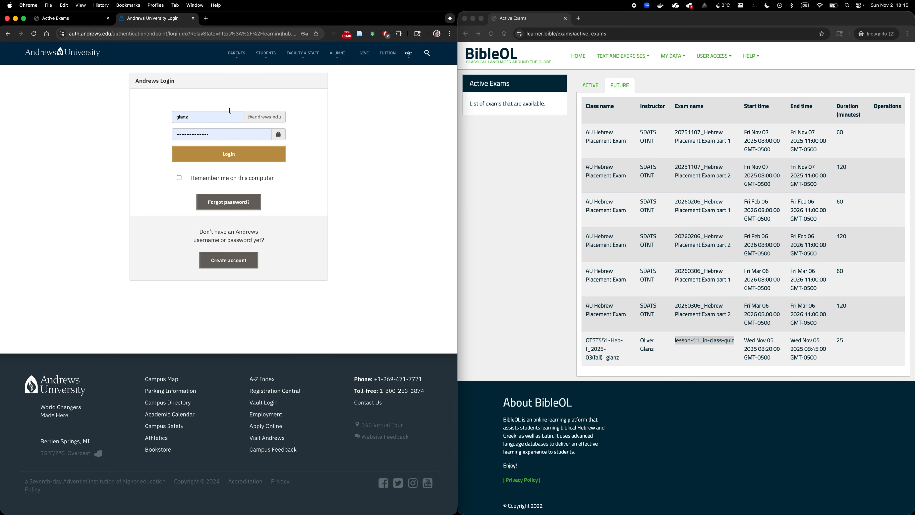
left_click(209, 162)
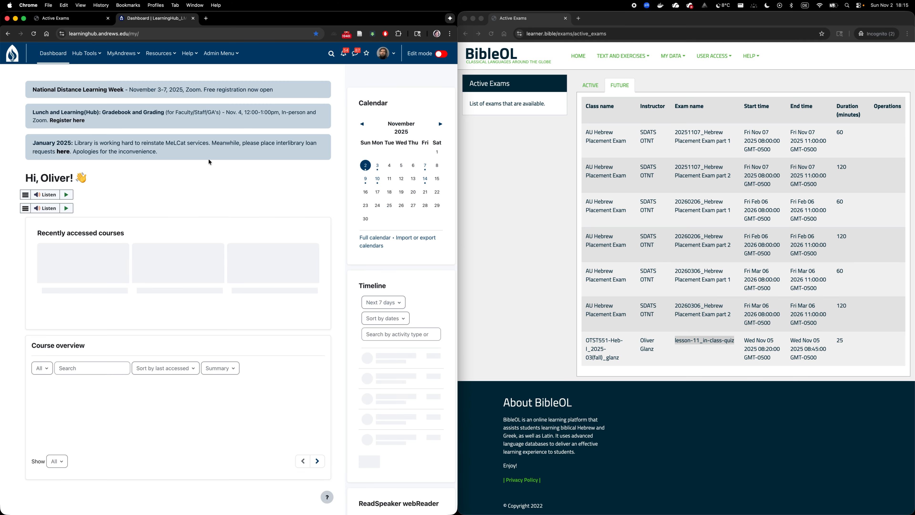
Step: Open the recently accessed course OTST 551 001 Biblical Hebrew I - FA2025 and go to its Lesson #11 section
left_click(305, 238)
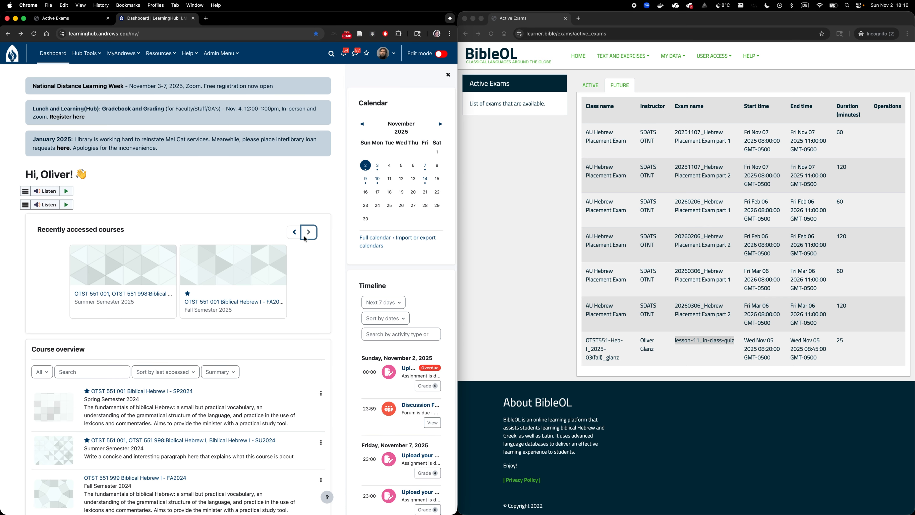
left_click(214, 301)
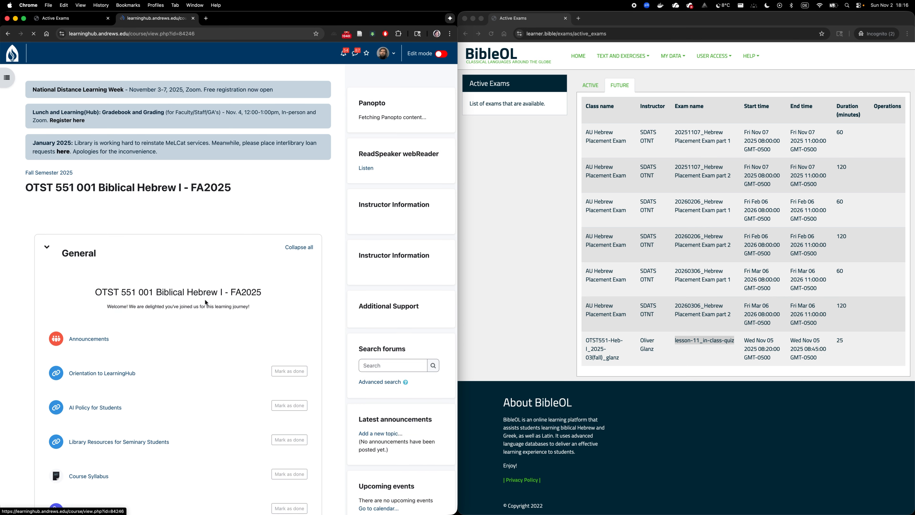
scroll(205, 302, "down", 2)
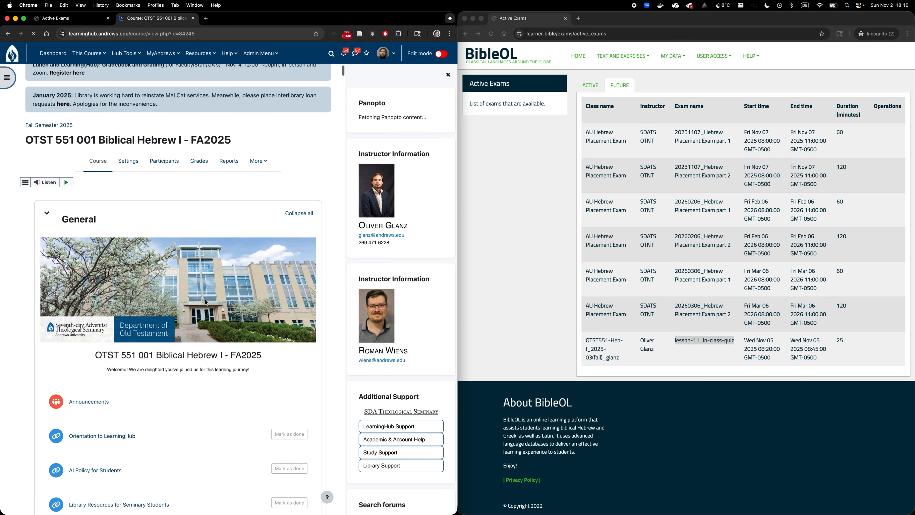
left_click(8, 78)
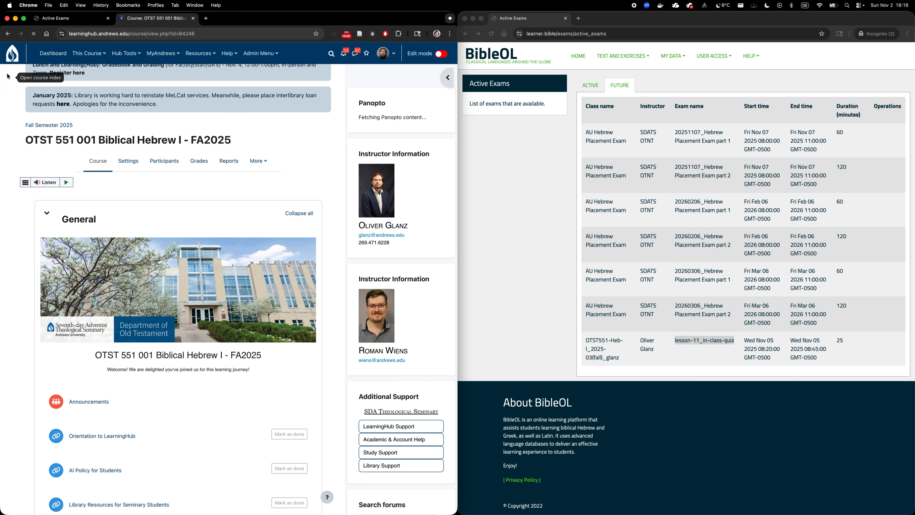
scroll(30, 383, "down", 5)
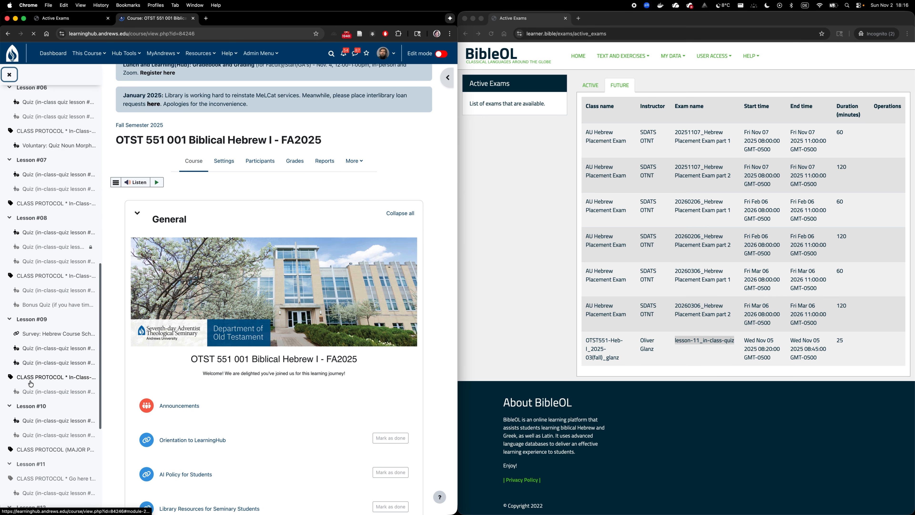
left_click(31, 429)
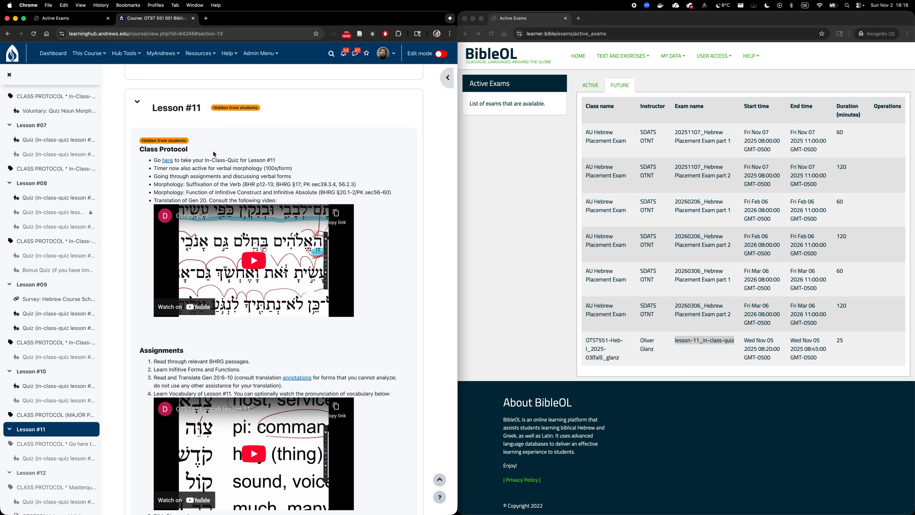
Step: Follow the "here" link to the in-class quiz in the Lesson #11 Class Protocol
scroll(170, 160, "up", 5)
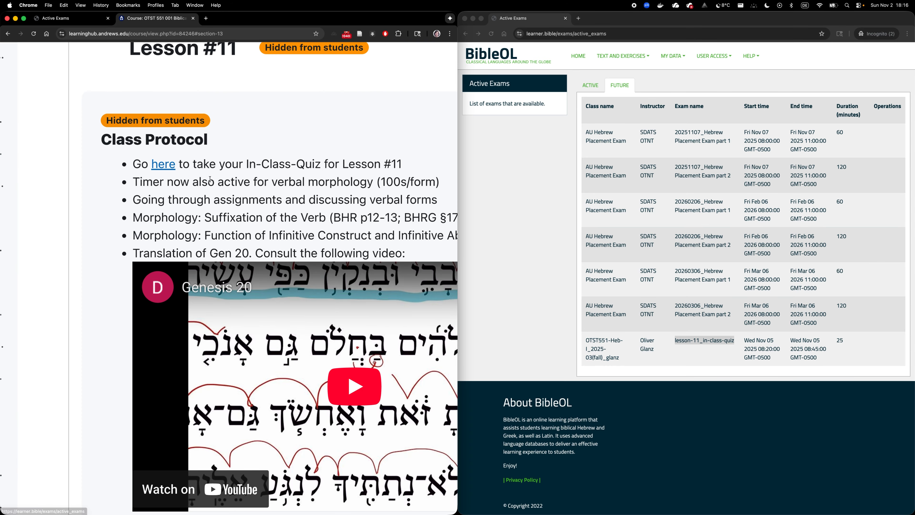
scroll(270, 174, "right", 2)
scroll(271, 175, "right", 4)
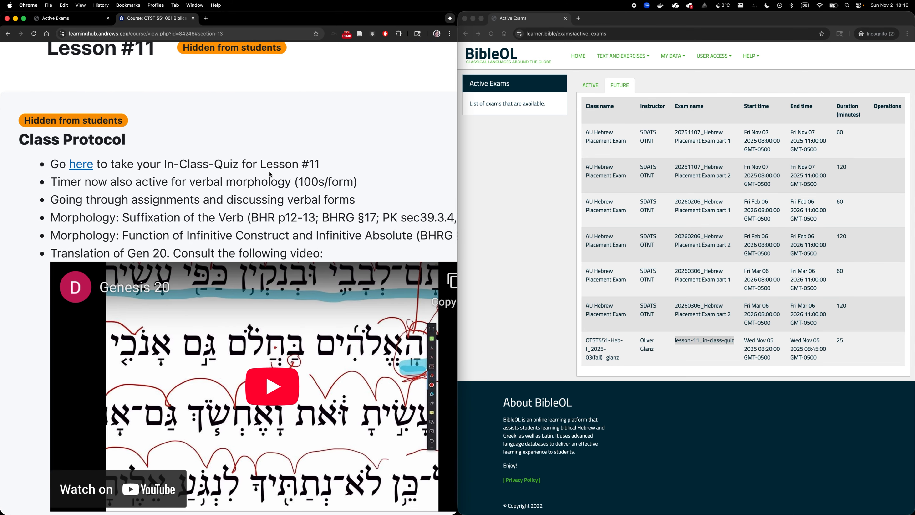
left_click(76, 166)
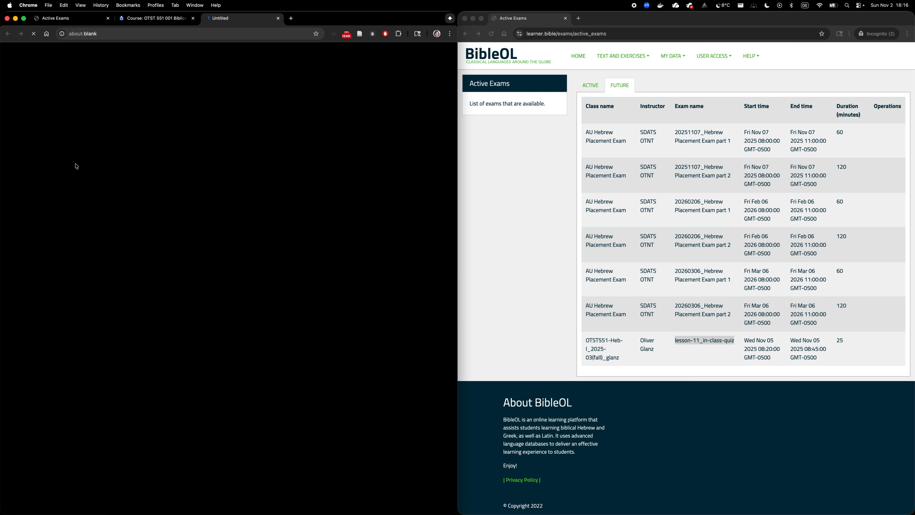